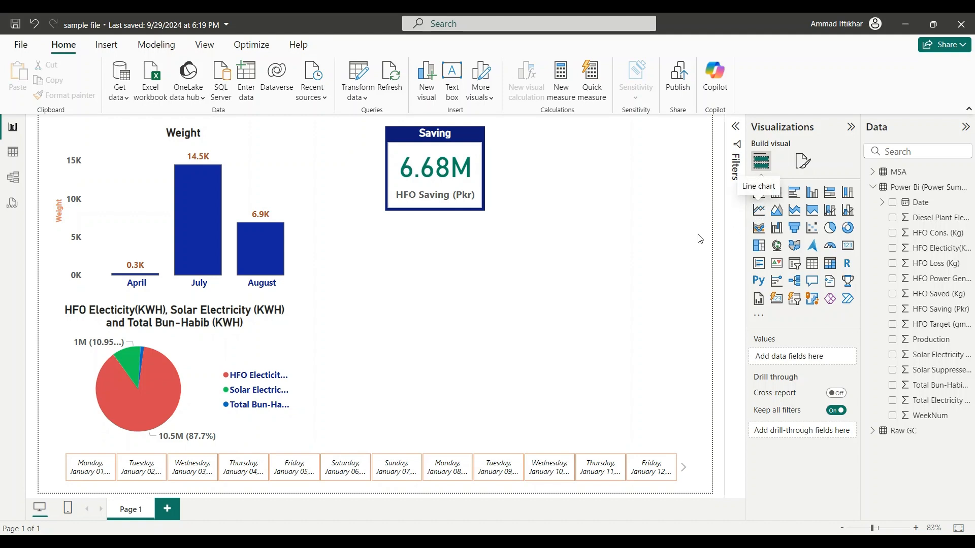
Insert a line chart on the report page and add HFO Saved (Kg) to its Y-axis
left_click(759, 210)
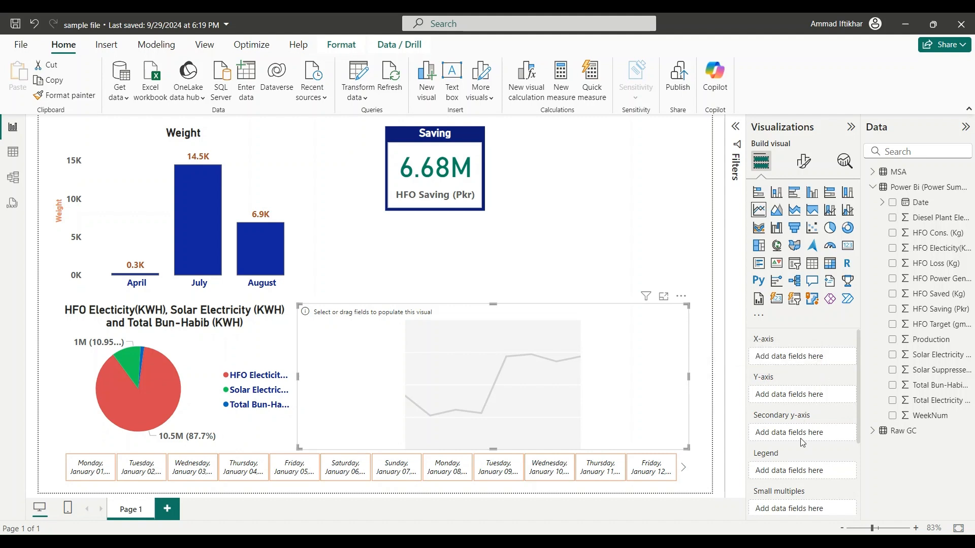
scroll(788, 449, "down", 3)
scroll(790, 452, "down", 1)
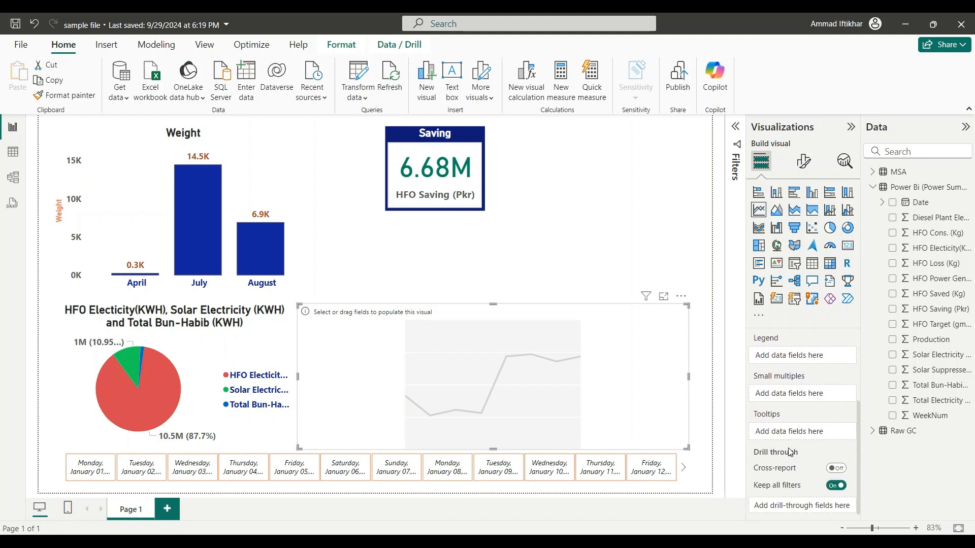
scroll(791, 452, "up", 3)
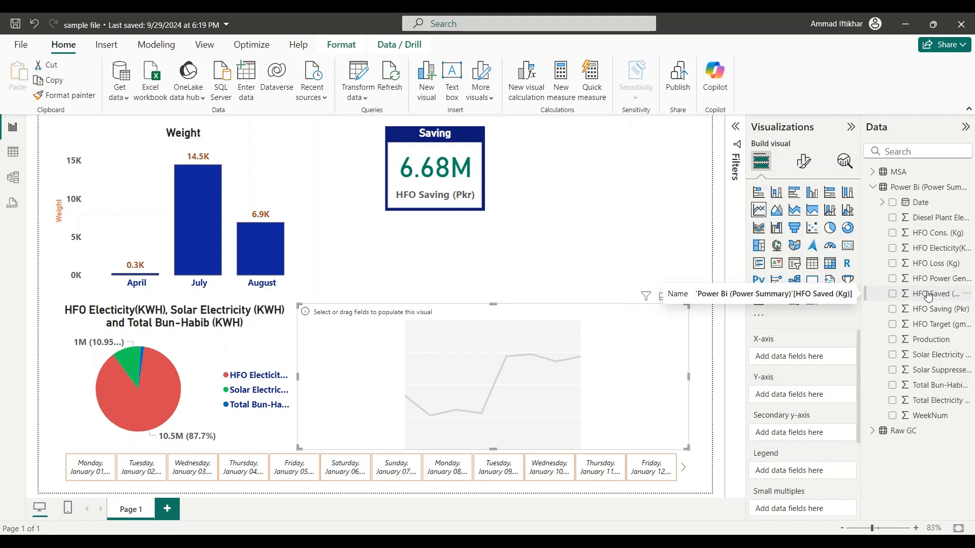
left_click_drag(926, 296, 812, 397)
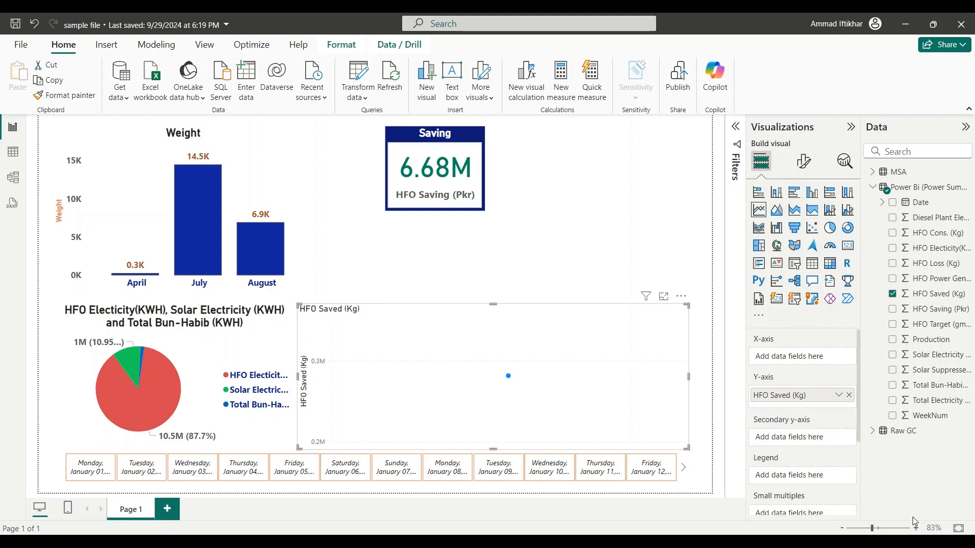
Check the line chart's response to the date slicer by filtering to Monday, January 08, and clearing the filter
left_click(461, 473)
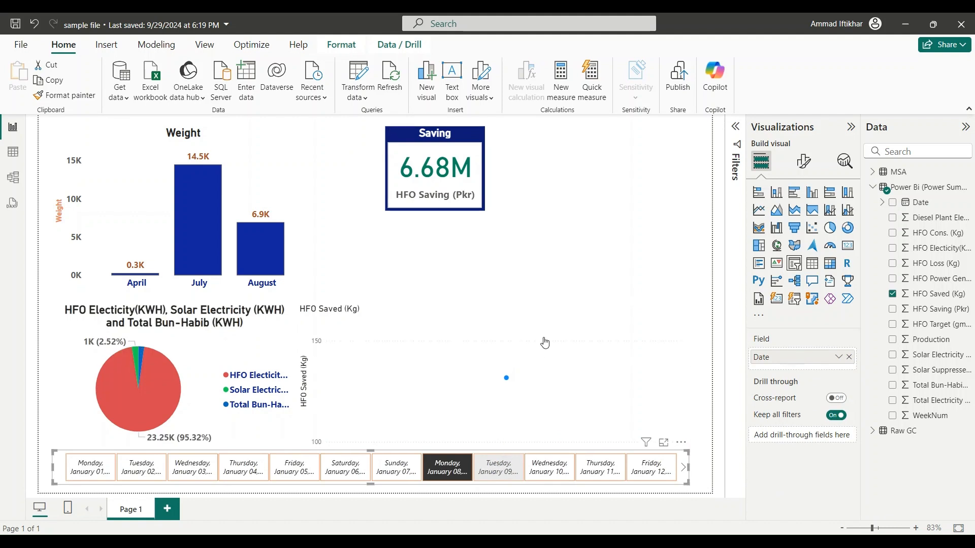
left_click(528, 327)
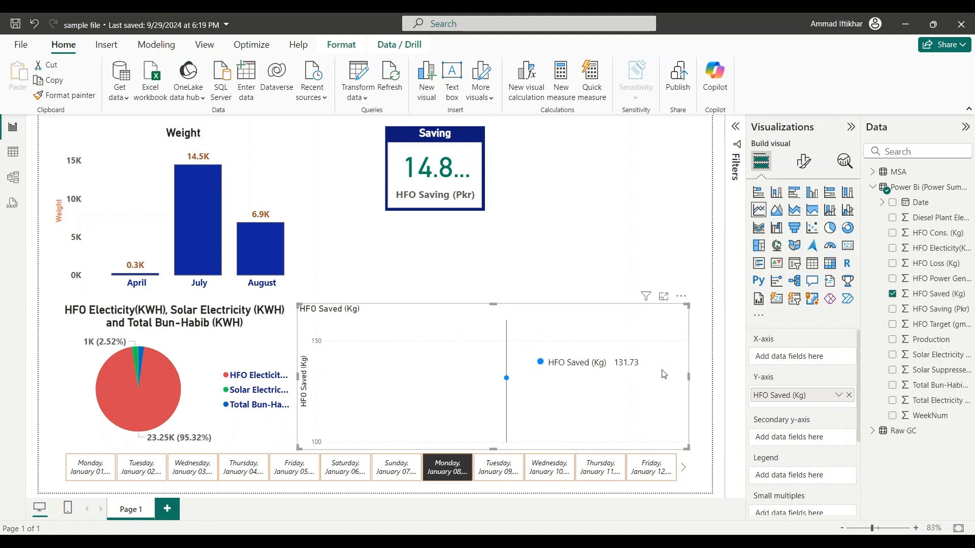
left_click(449, 470)
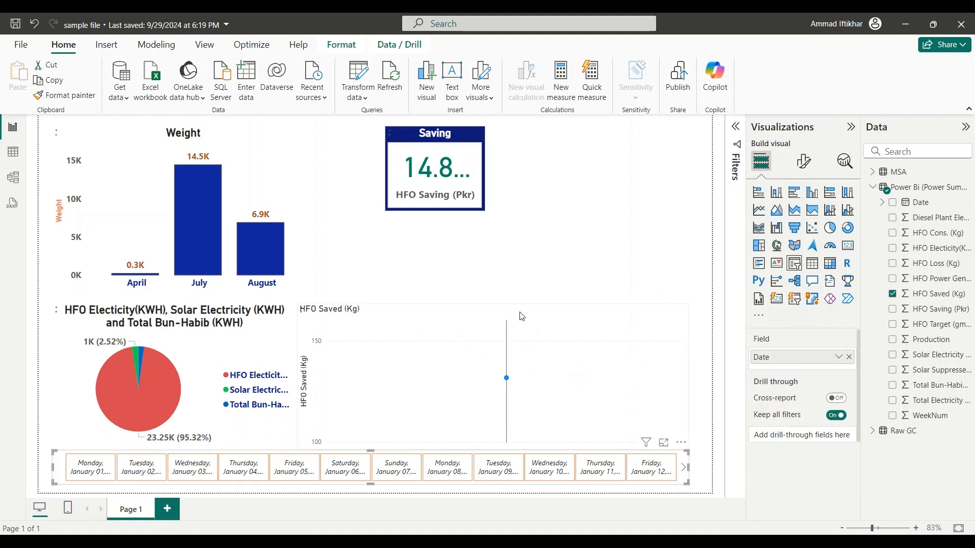
Add the Date field from the Power Bi (Power Summary) table to the line chart's X-axis
left_click(670, 331)
left_click_drag(916, 209, 801, 361)
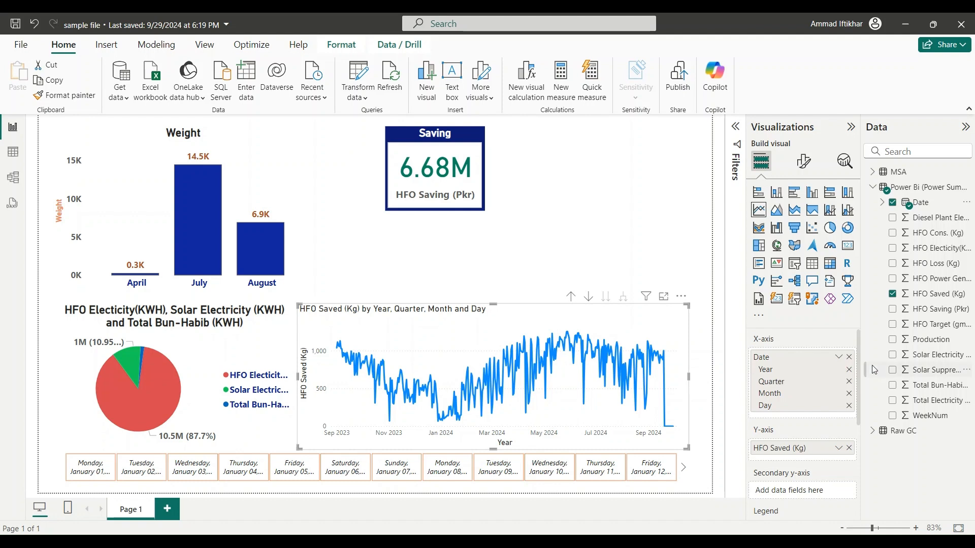
Remove the Year, Quarter and Month levels from the X-axis date hierarchy, keeping only Day
left_click(849, 369)
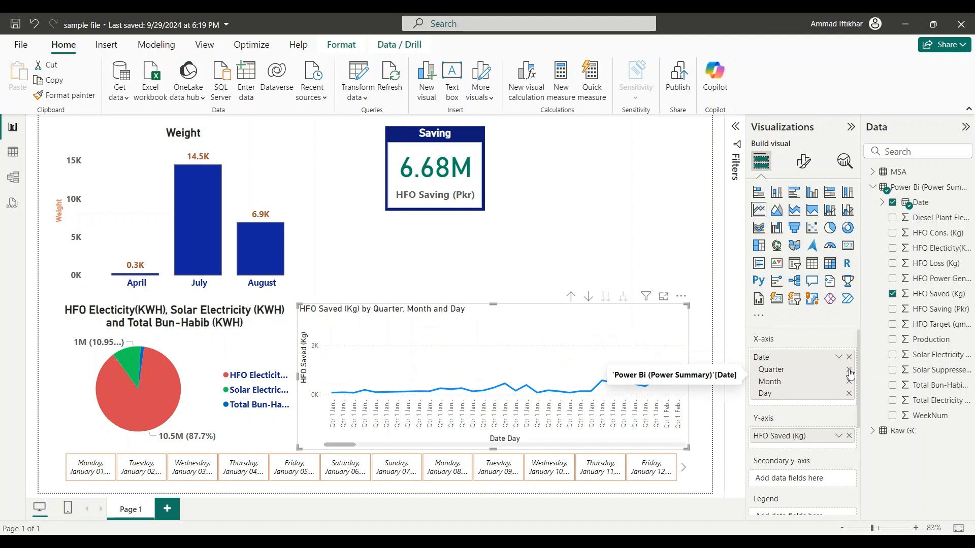
left_click(850, 371)
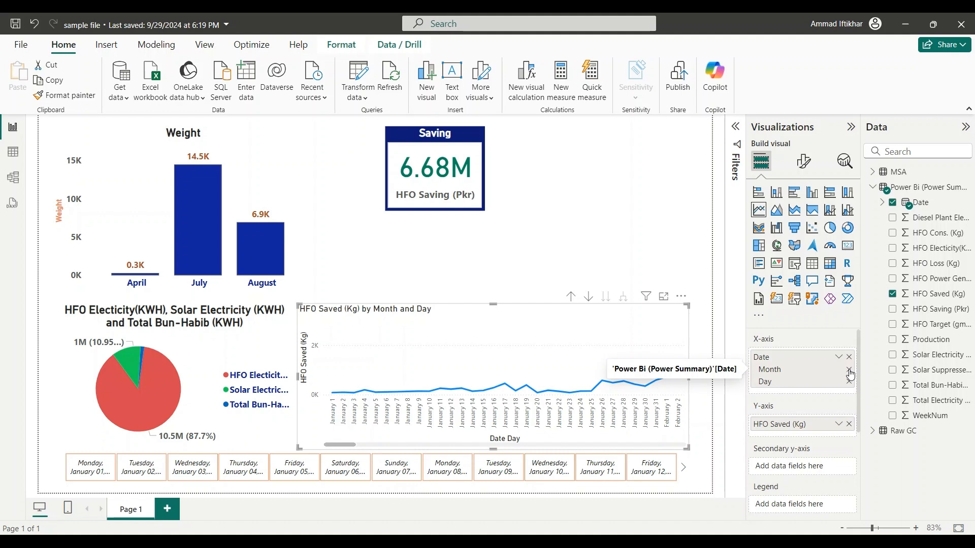
left_click(850, 370)
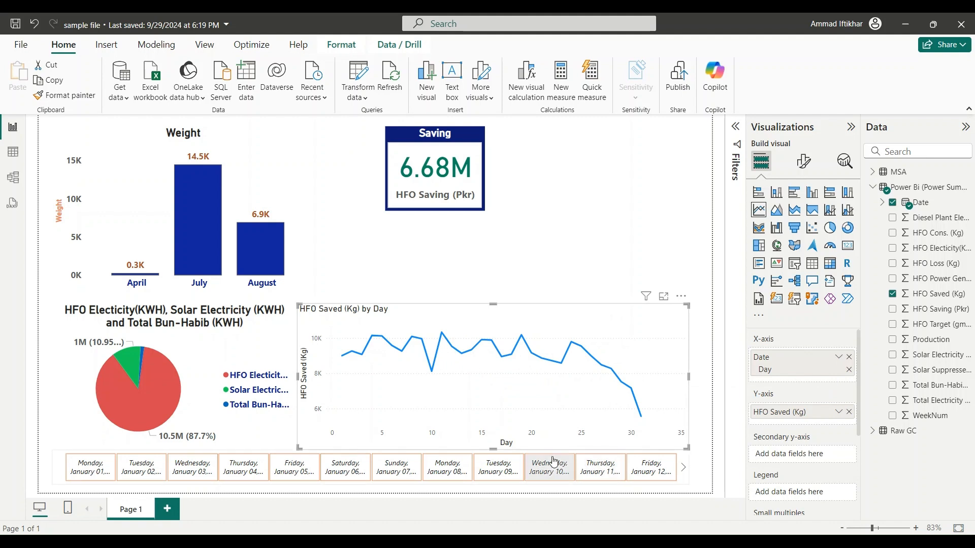
Examine how the daily line chart responds to single January dates in the slicer, and clear the date filter
left_click(508, 471)
left_click(441, 474)
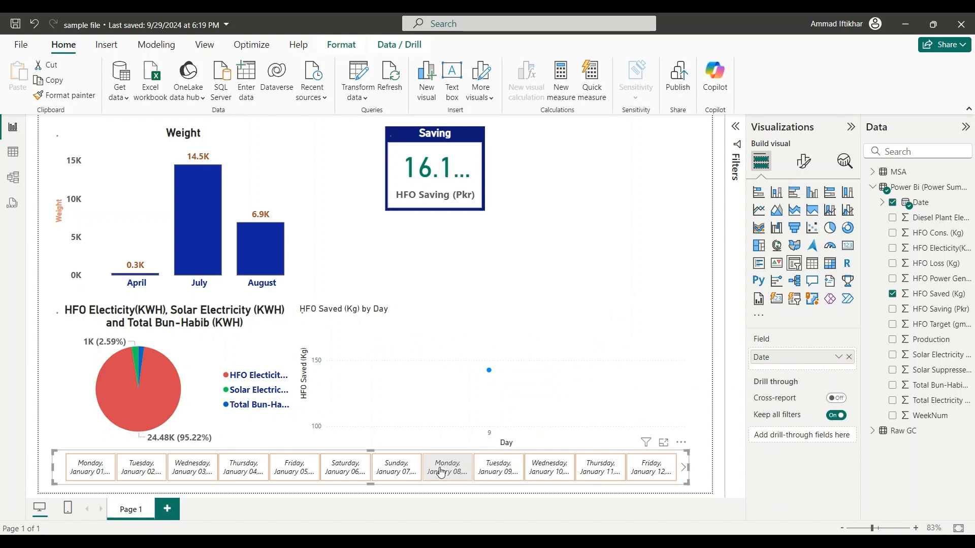
left_click(401, 475)
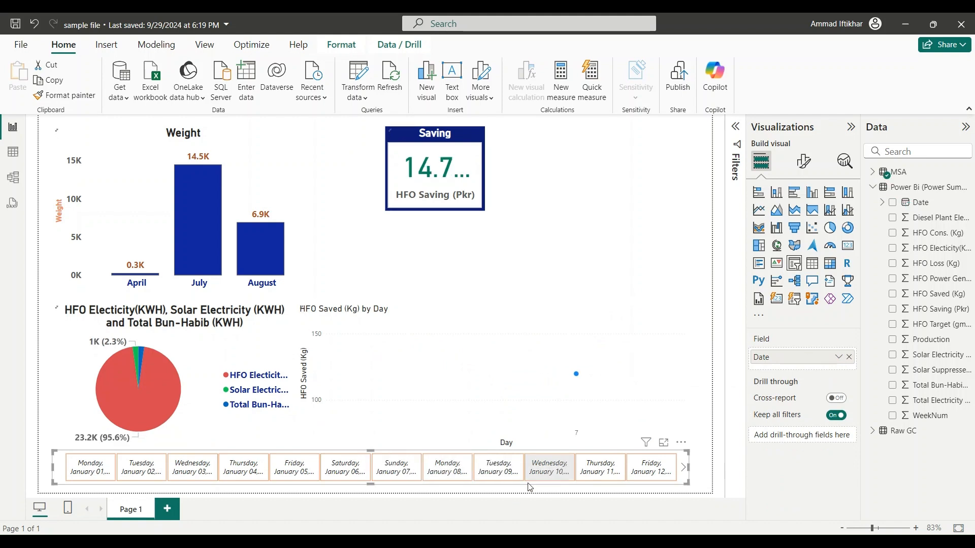
left_click(551, 475)
left_click(550, 473)
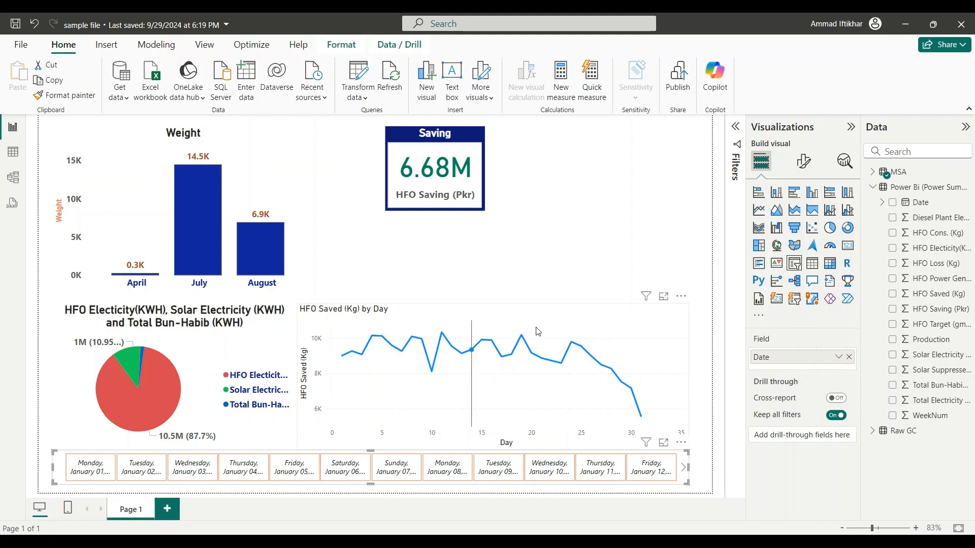
Show all levels of the Date hierarchy on the line chart's X-axis
left_click(594, 316)
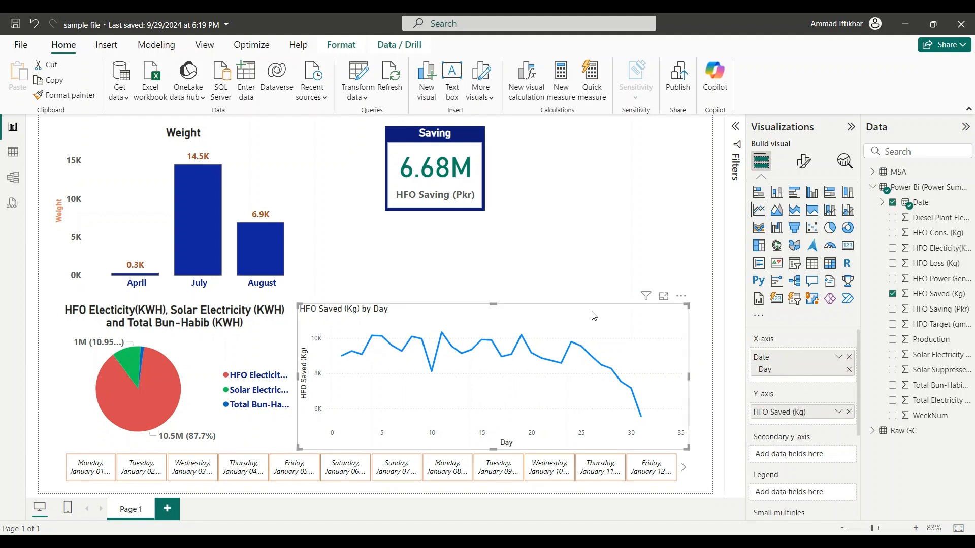
left_click(838, 357)
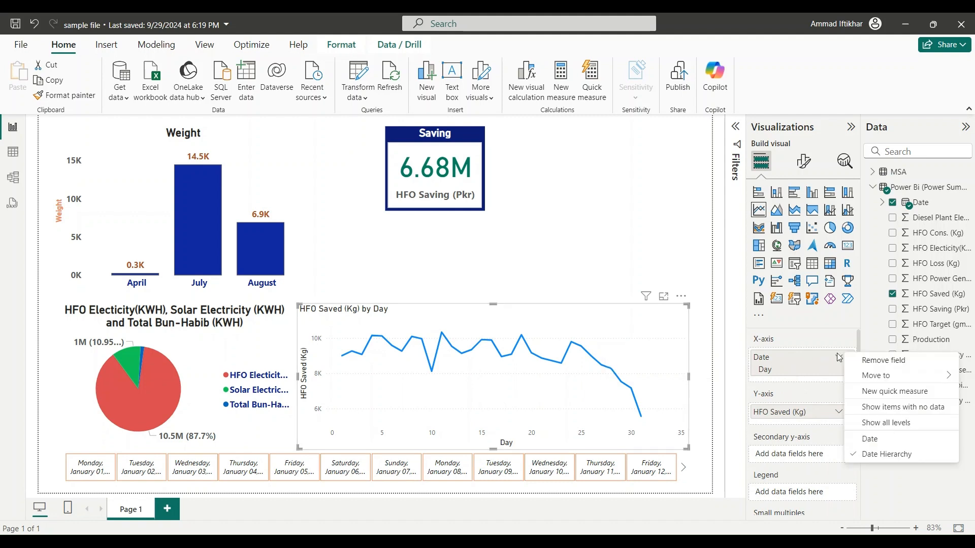
left_click(880, 425)
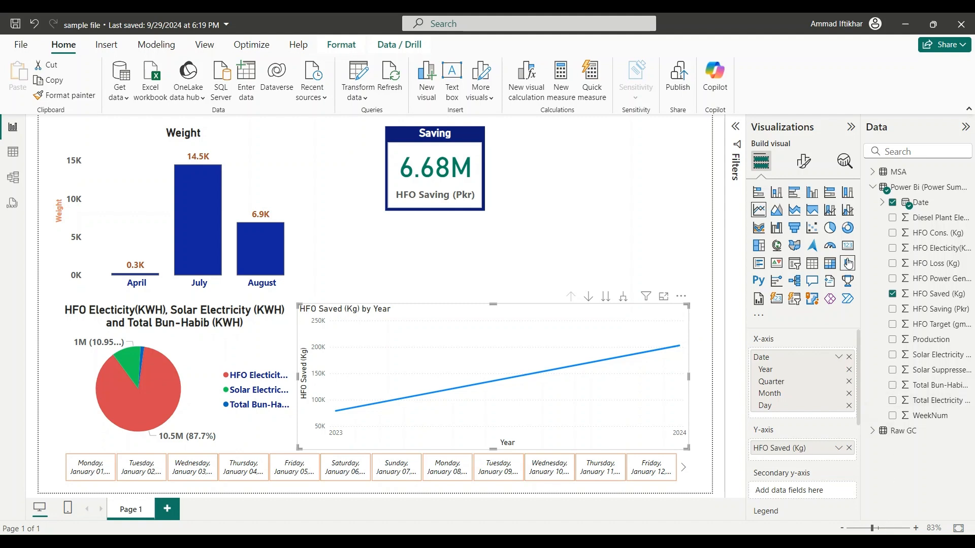
Set the minimum of the line chart's X-axis range to 1/1/2024
left_click(799, 161)
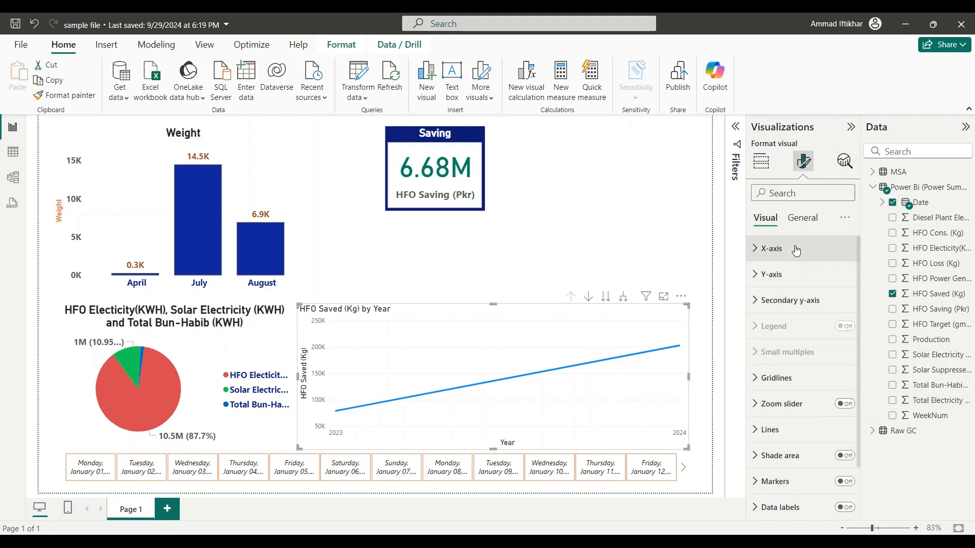
scroll(797, 319, "down", 2)
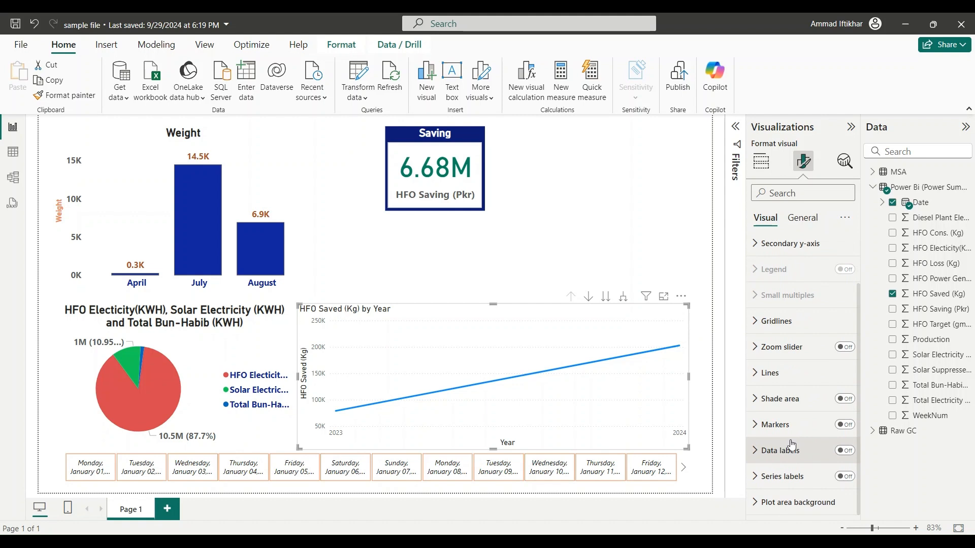
scroll(772, 315, "up", 2)
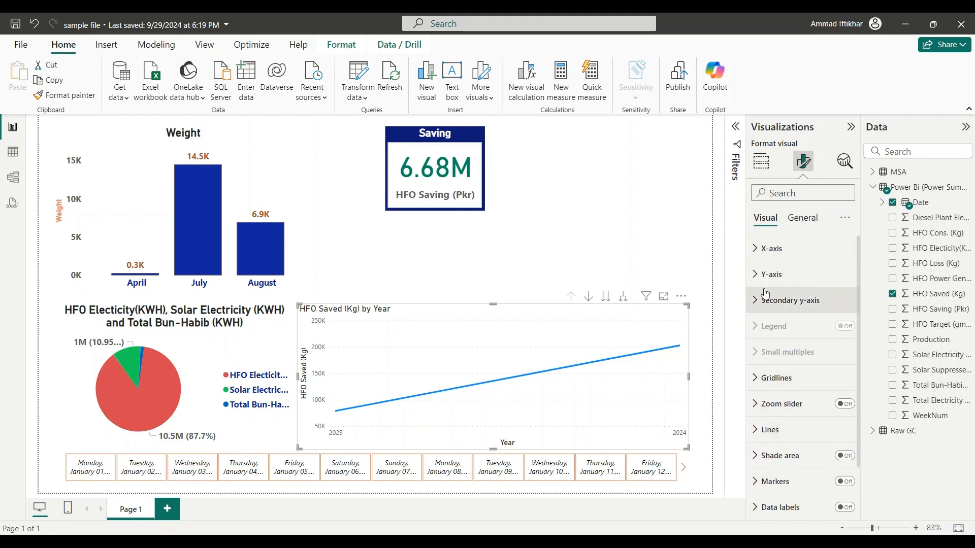
left_click(755, 249)
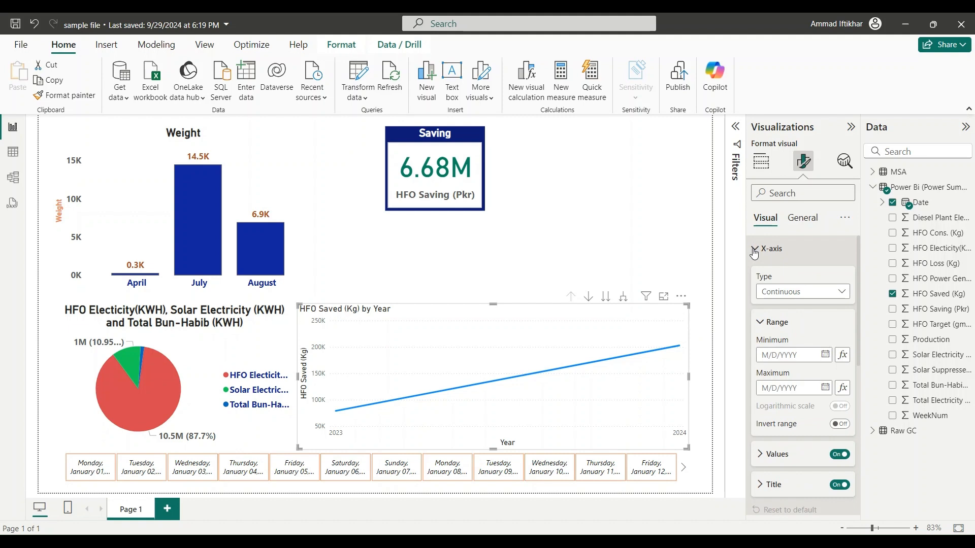
scroll(792, 295, "down", 1)
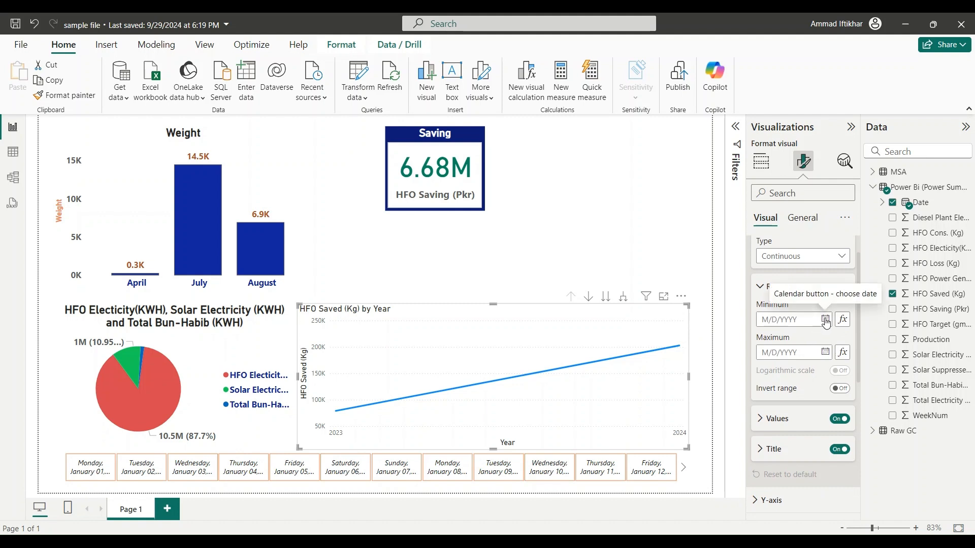
left_click(827, 320)
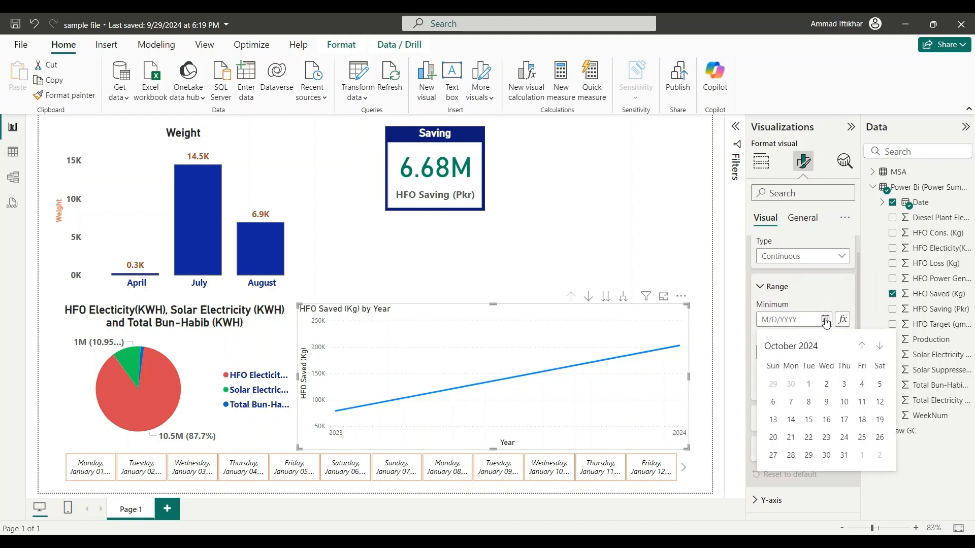
left_click(862, 346)
left_click(862, 347)
left_click(861, 346)
left_click(861, 346)
left_click(862, 346)
left_click(862, 346)
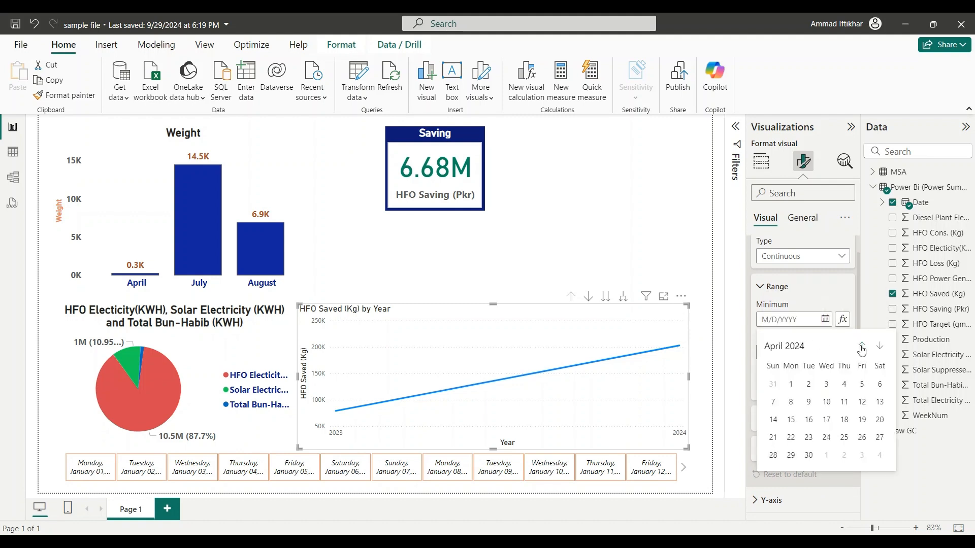
left_click(861, 346)
left_click(862, 346)
left_click(862, 346)
left_click(791, 384)
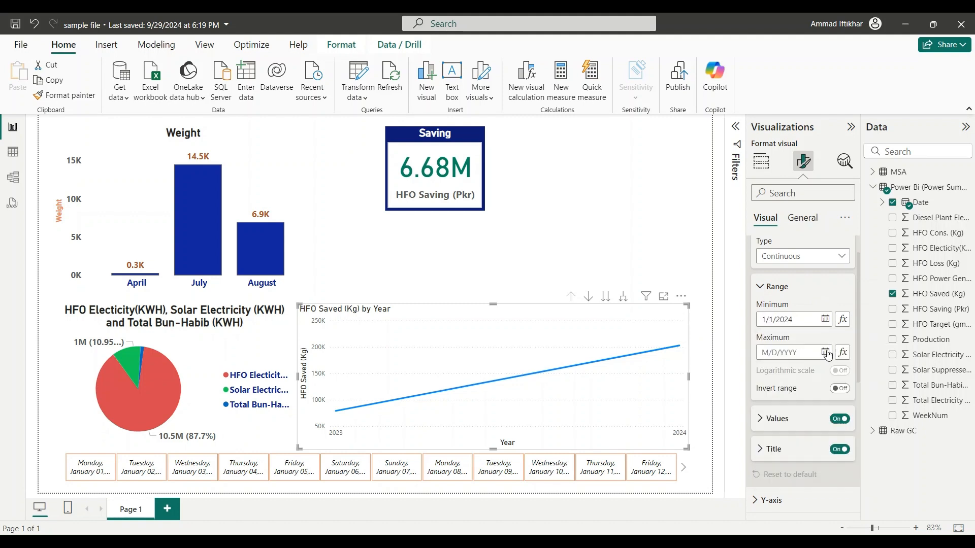
Set the maximum of the line chart's X-axis range to 9/30/2024
left_click(825, 352)
left_click(863, 380)
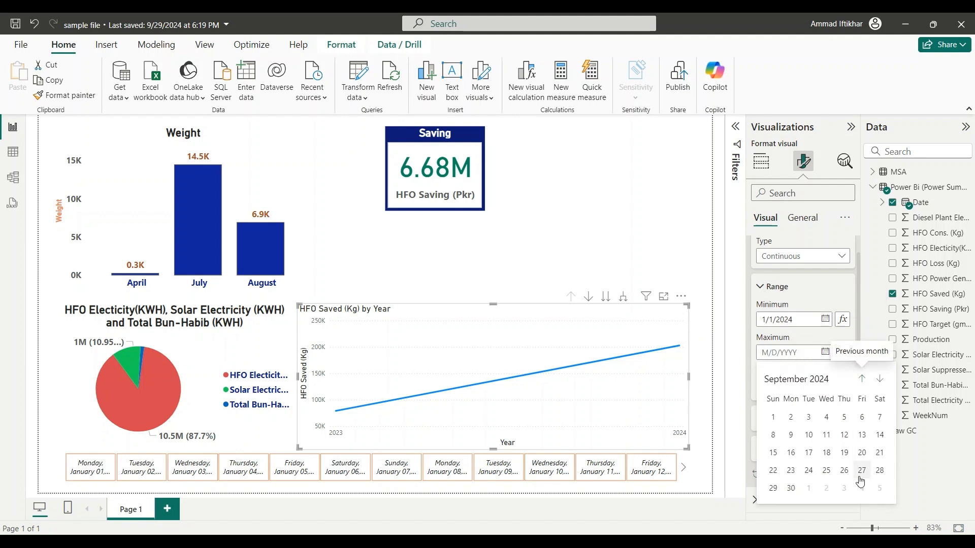
left_click(792, 489)
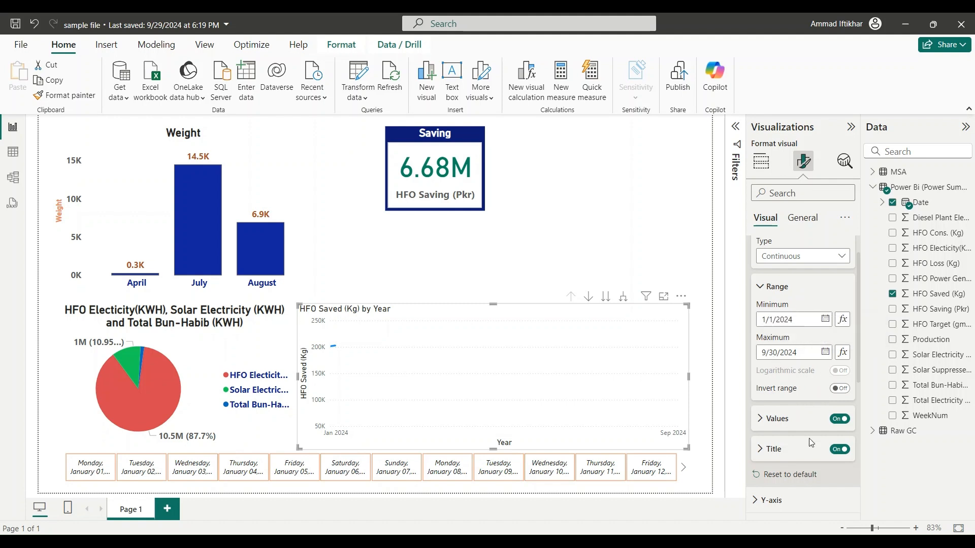
Format the line chart's X-axis values as bold, size 11 and dark blue
scroll(797, 357, "down", 4)
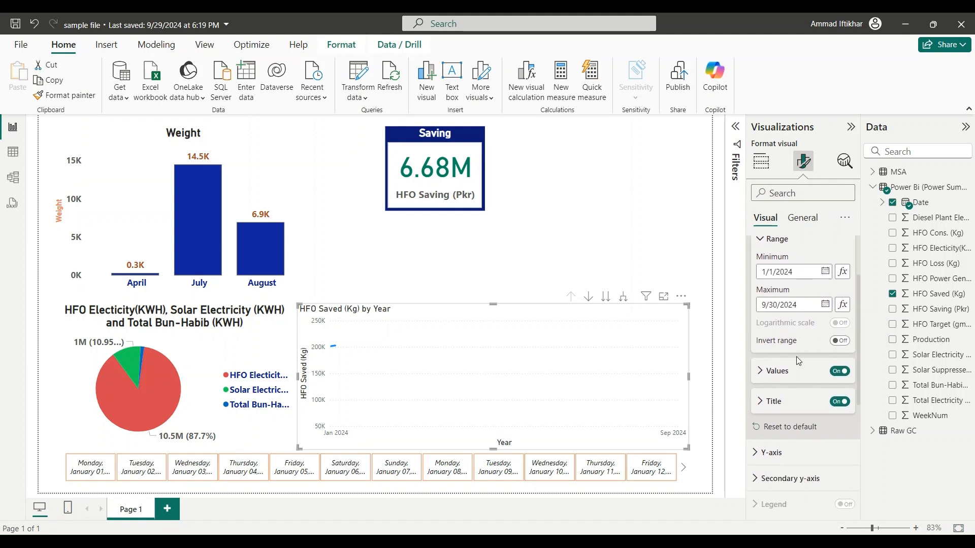
scroll(798, 362, "down", 1)
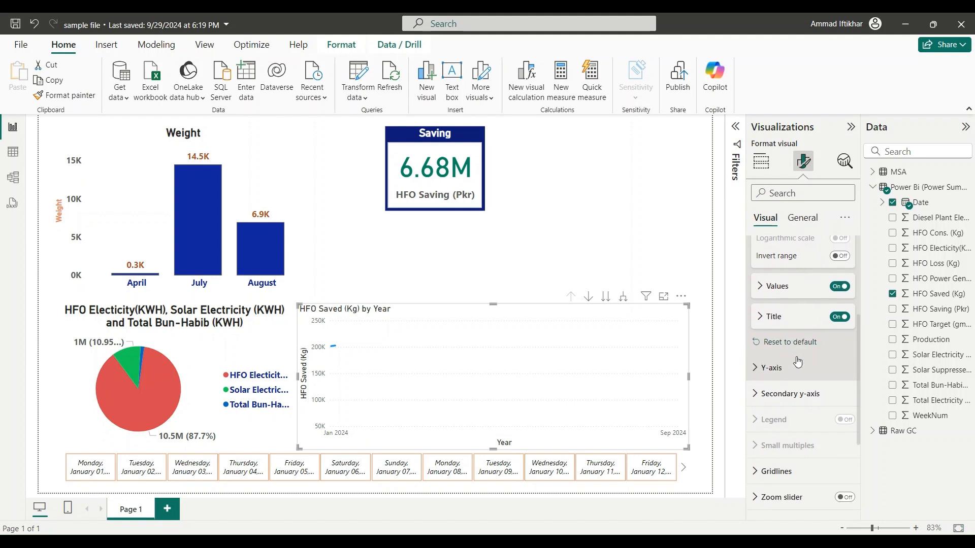
scroll(798, 362, "down", 1)
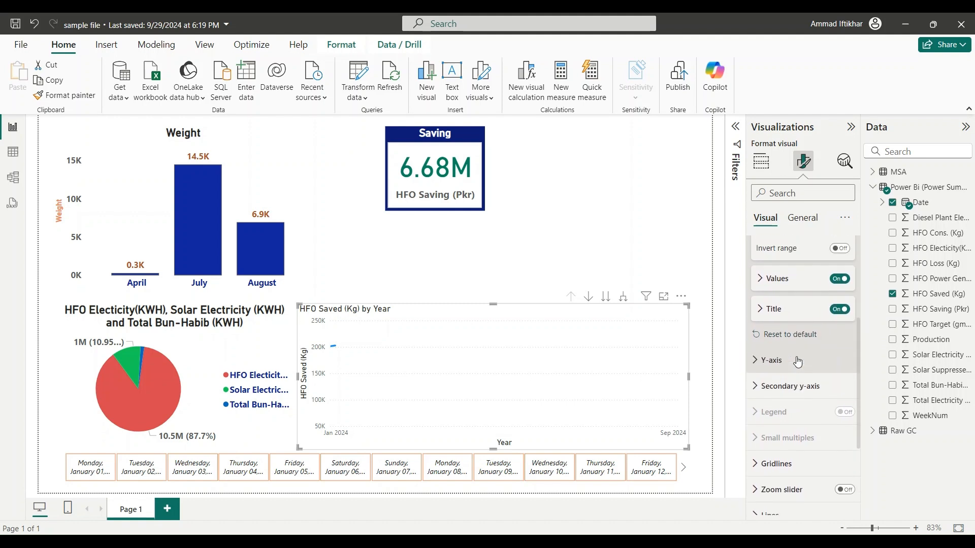
scroll(798, 361, "down", 1)
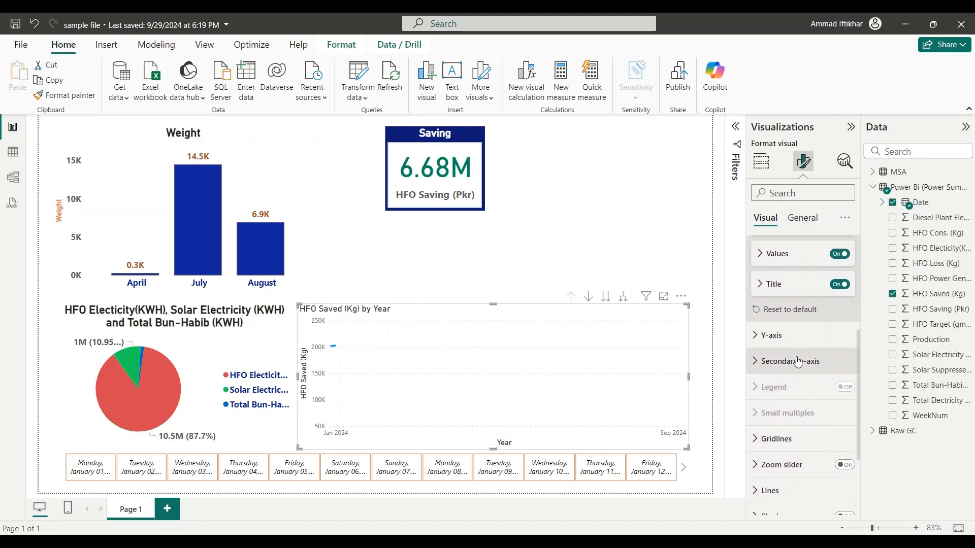
left_click(760, 259)
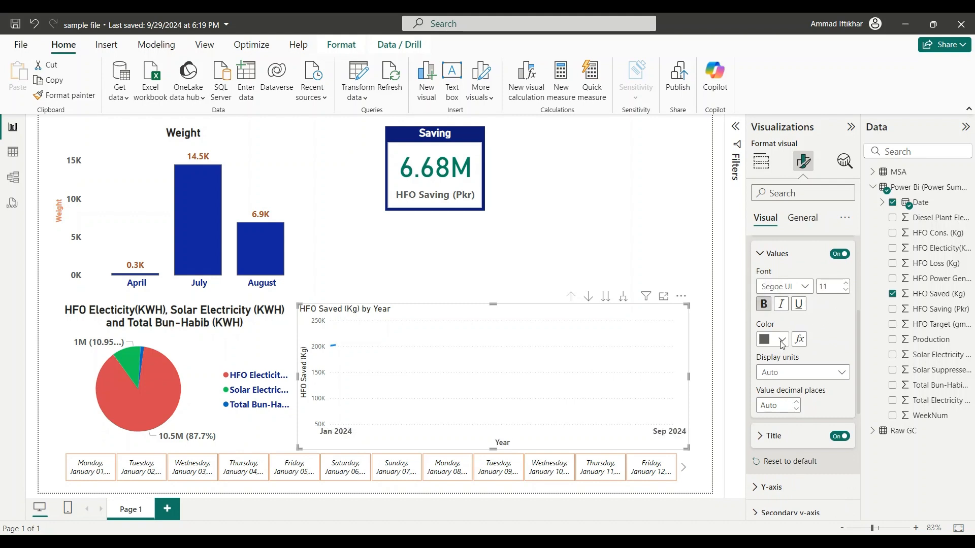
left_click(782, 344)
left_click(806, 285)
Turn off the X-axis title of the line chart
scroll(831, 356, "down", 3)
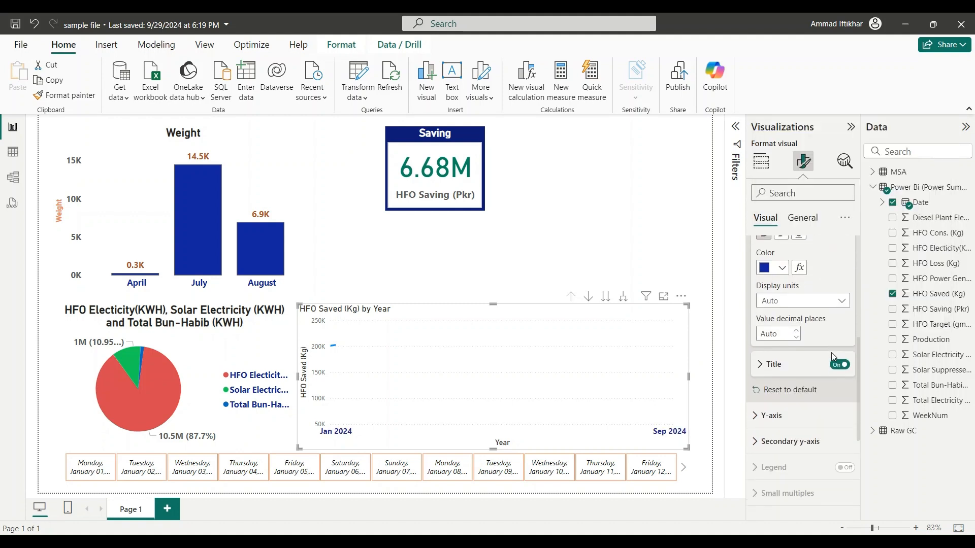
scroll(832, 352, "down", 1)
scroll(833, 325, "down", 1)
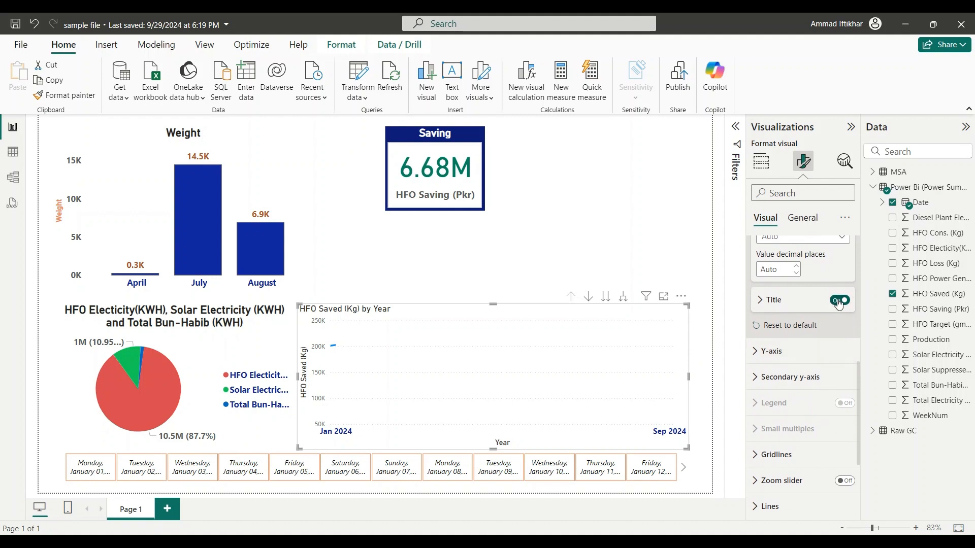
left_click(839, 302)
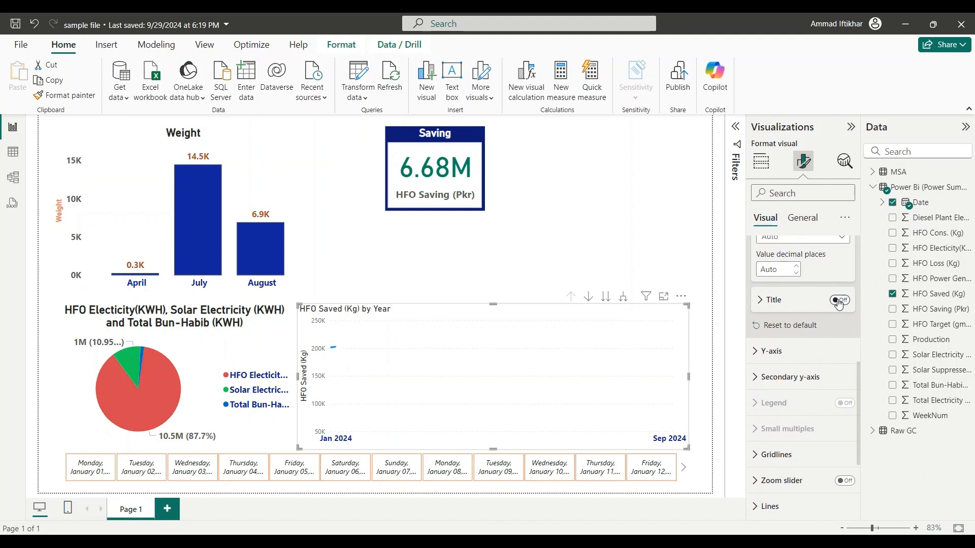
Turn the line chart's X-axis title back on and set the Y-axis values' font size to 11
left_click(840, 303)
left_click(770, 351)
scroll(756, 357, "down", 3)
scroll(757, 357, "down", 3)
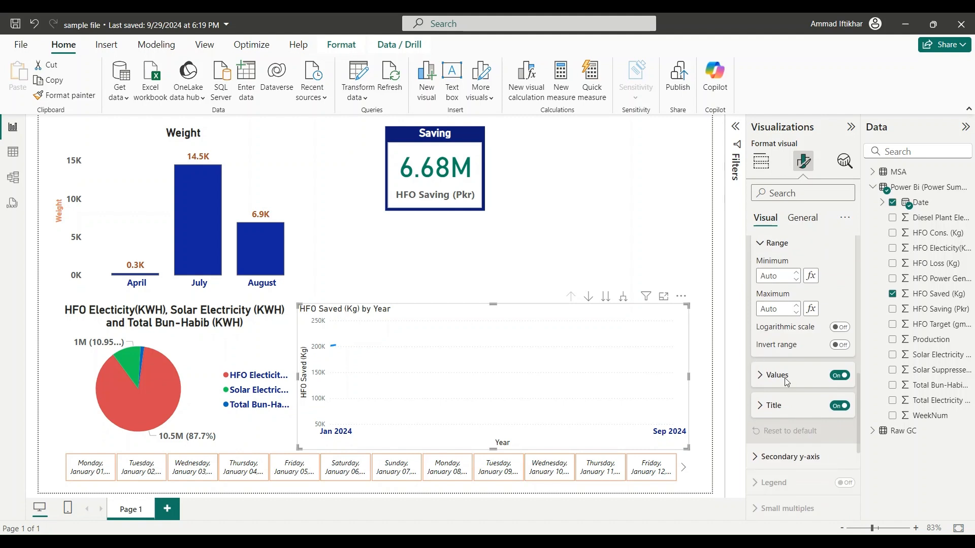
left_click(761, 355)
scroll(761, 359, "down", 2)
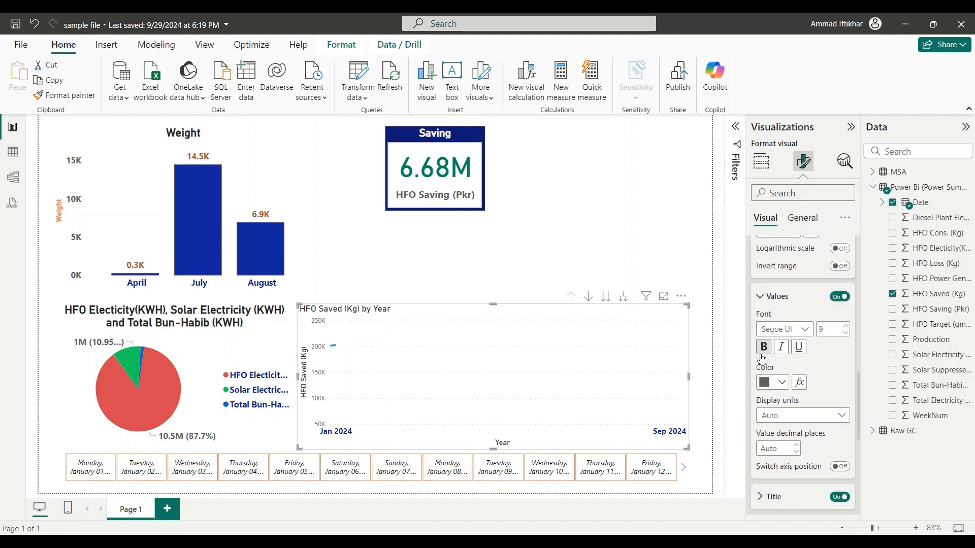
left_click(846, 299)
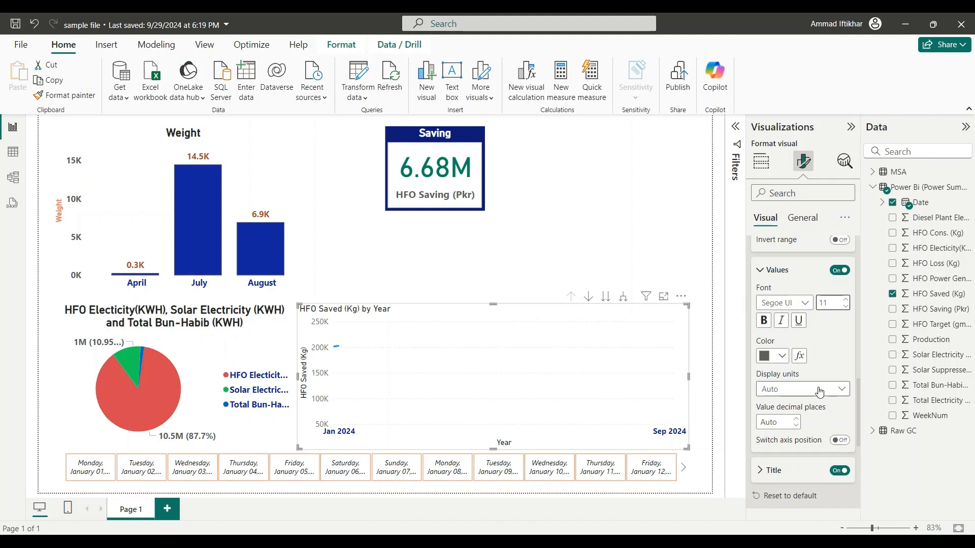
Format the line chart's Y-axis title as bold with font size 14
scroll(815, 378, "down", 5)
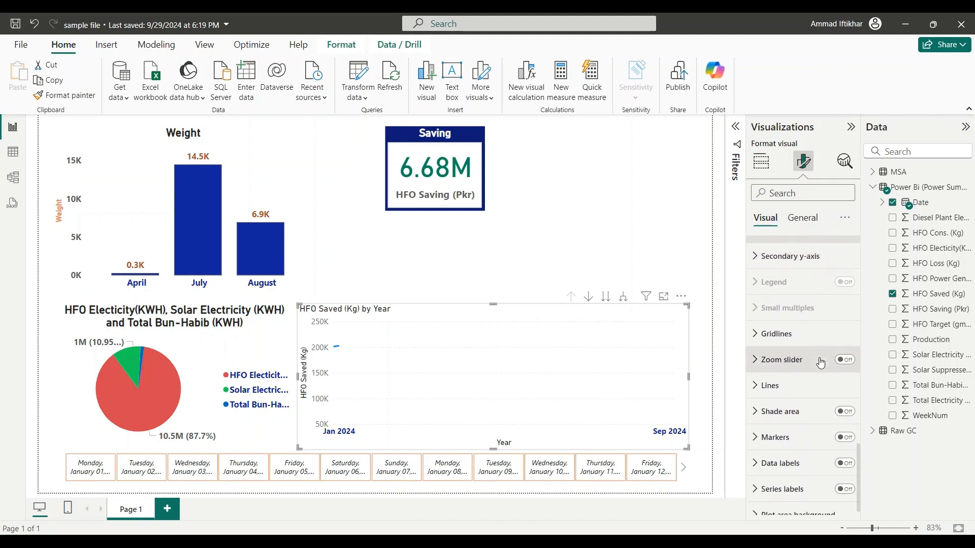
scroll(797, 330, "up", 2)
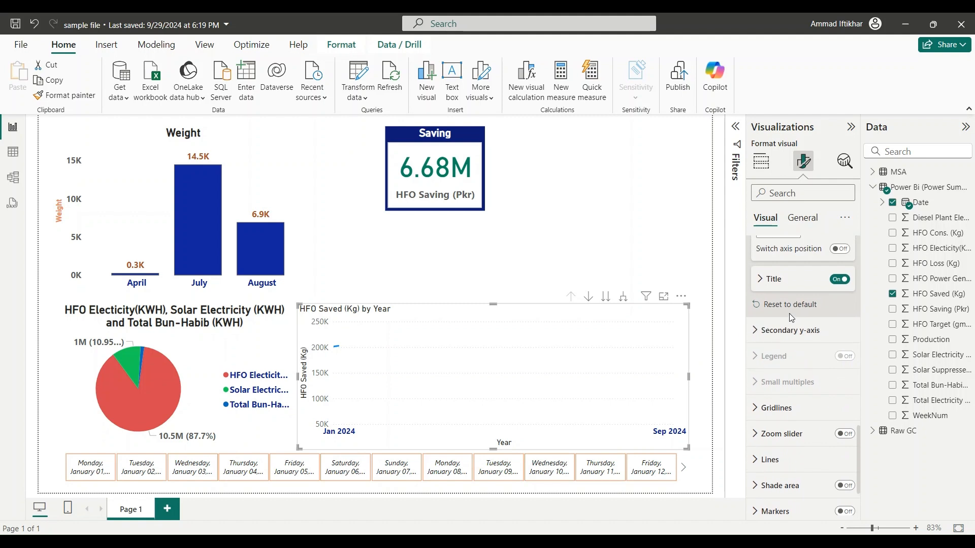
left_click(840, 280)
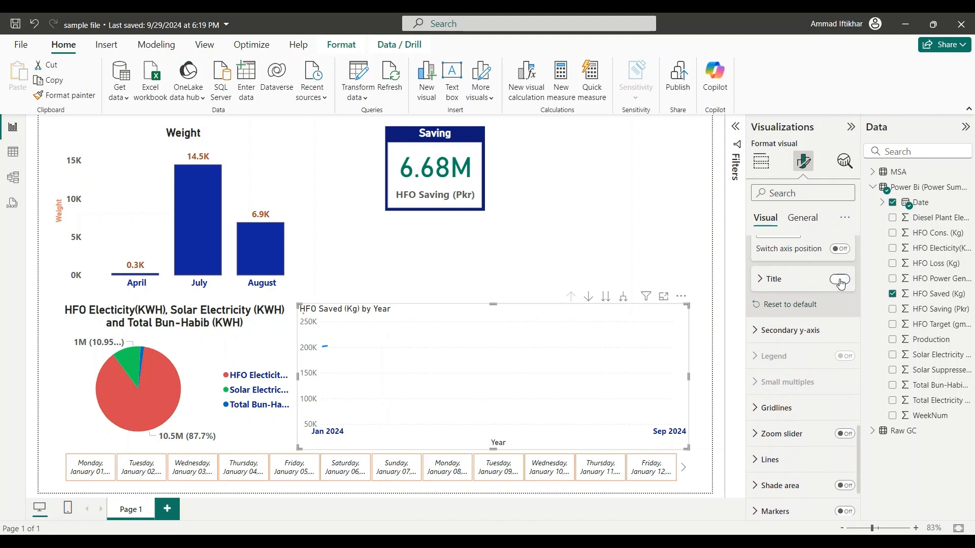
left_click(840, 281)
left_click(759, 279)
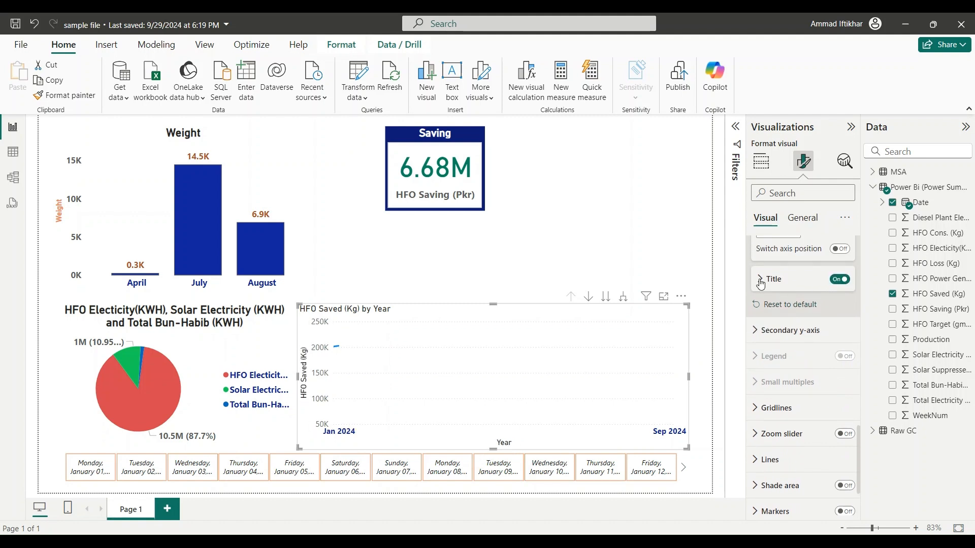
left_click(845, 375)
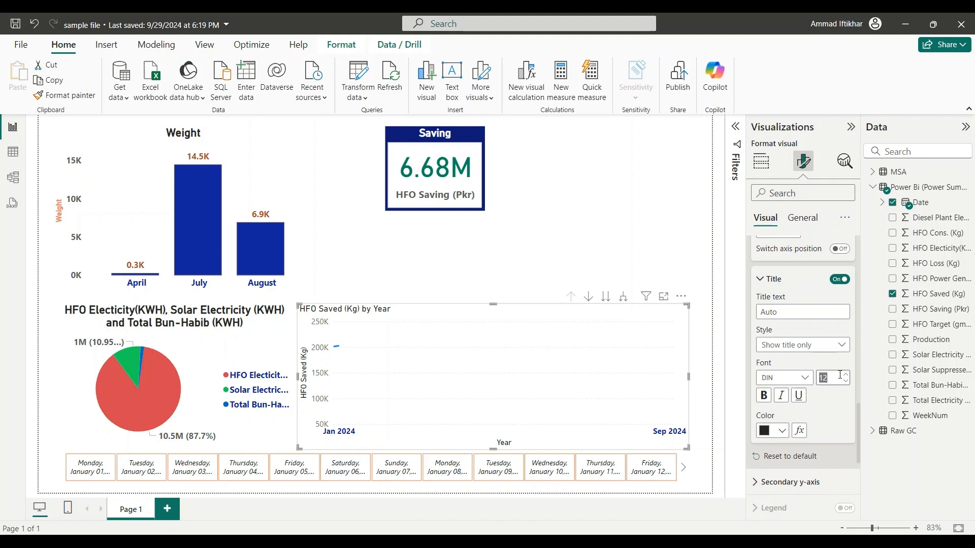
left_click(846, 376)
left_click(764, 395)
scroll(806, 417, "down", 5)
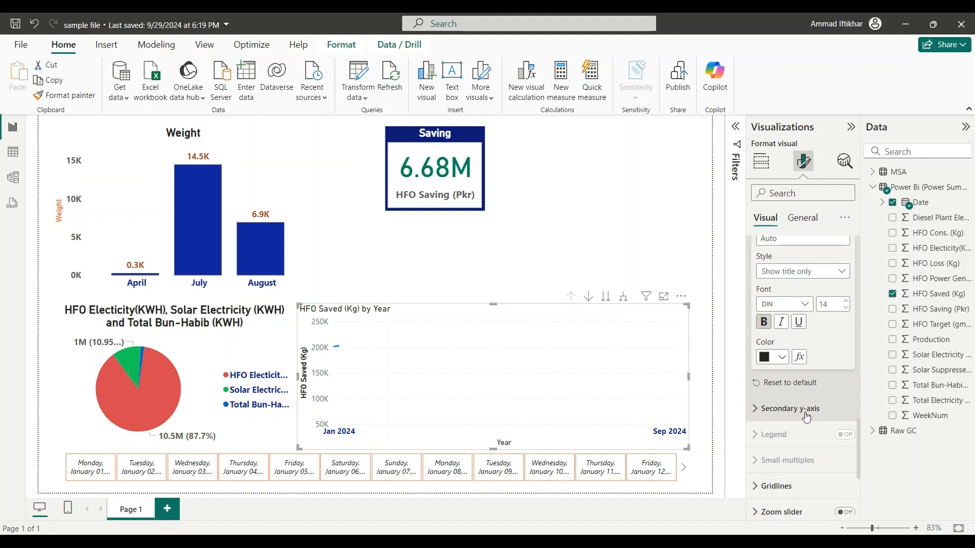
scroll(807, 417, "down", 1)
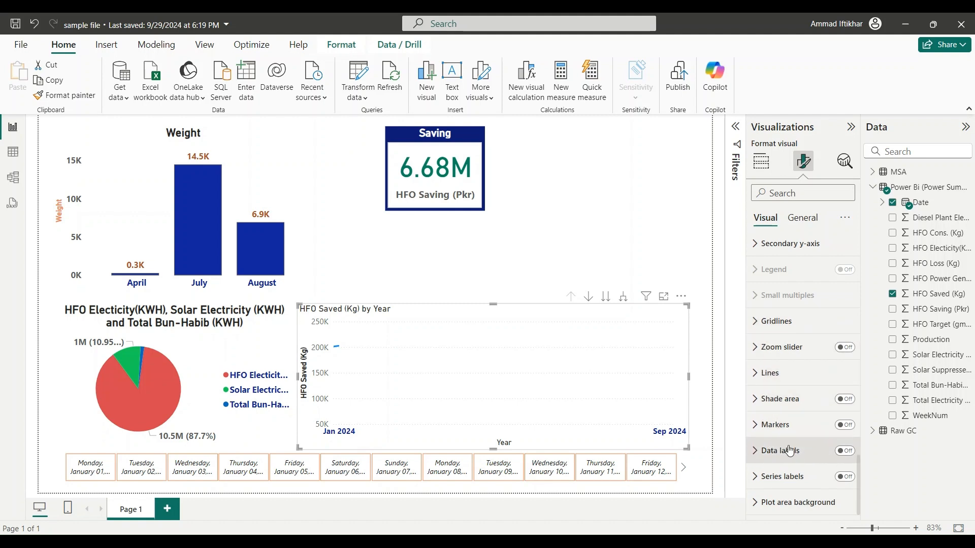
left_click(843, 452)
left_click(846, 451)
scroll(799, 450, "up", 10)
scroll(789, 401, "down", 5)
scroll(787, 403, "up", 5)
Format the line chart's title as centred, bold, orange and size 17
left_click(803, 217)
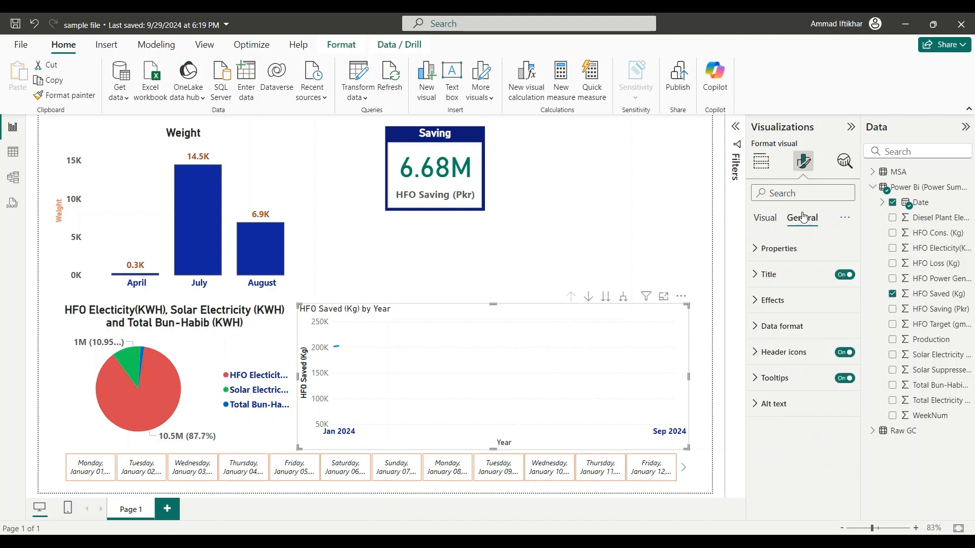
left_click(756, 250)
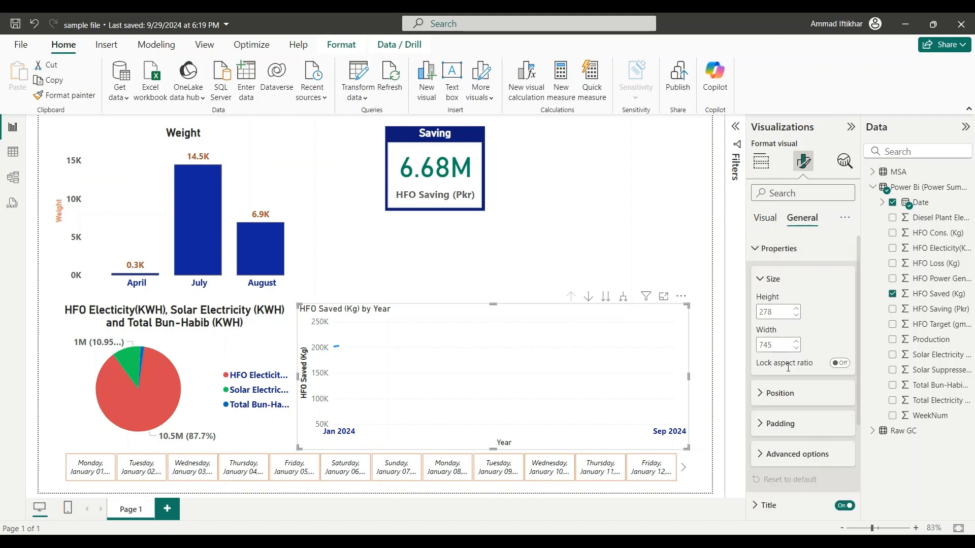
scroll(787, 367, "down", 2)
scroll(787, 367, "down", 1)
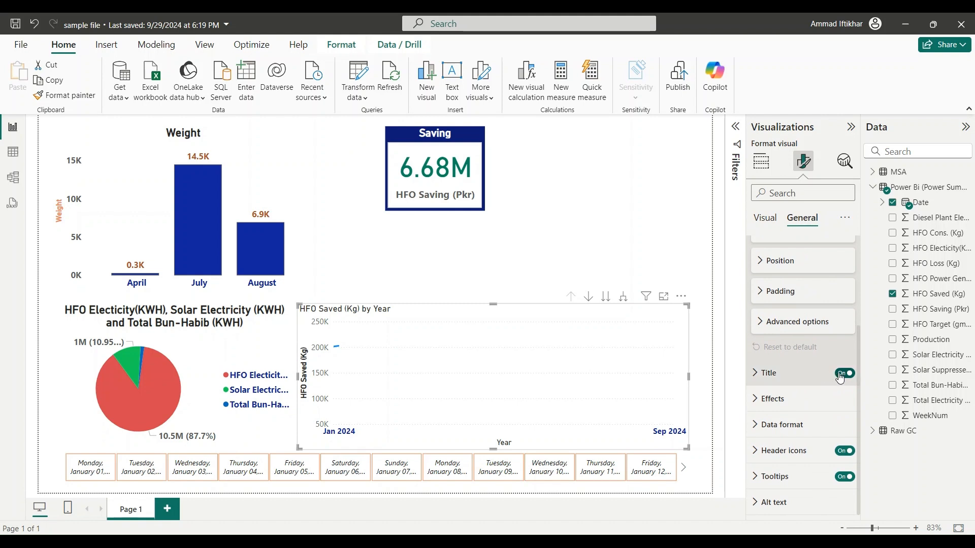
left_click(762, 385)
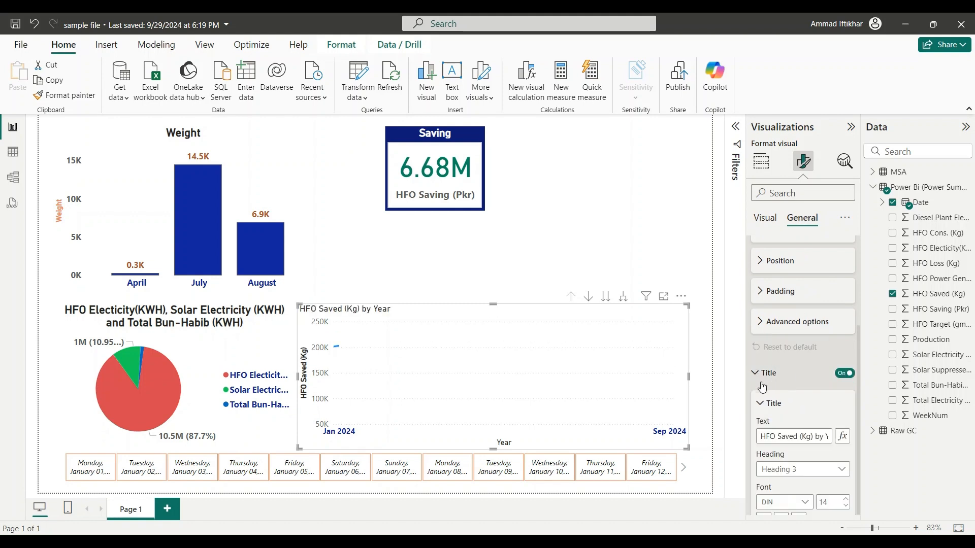
scroll(806, 464, "down", 4)
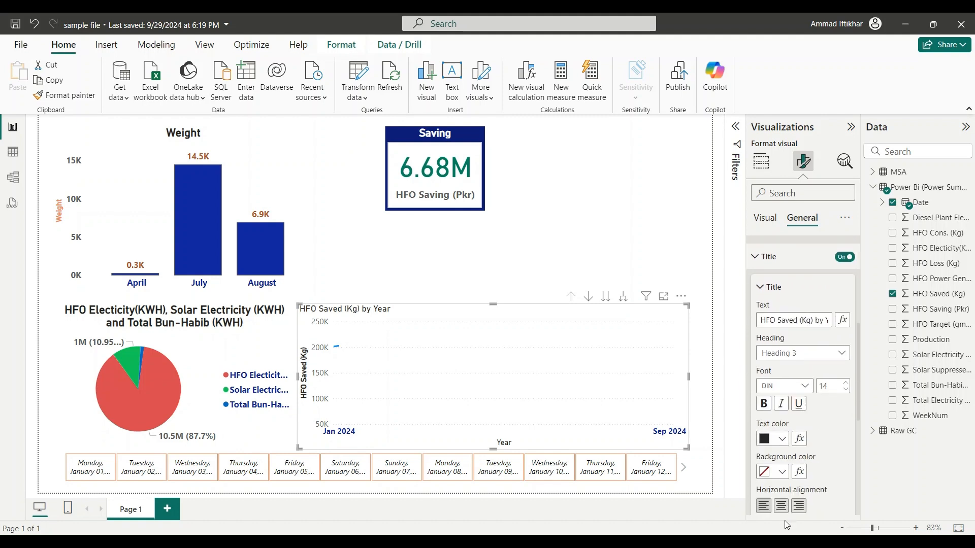
left_click(781, 506)
left_click(782, 439)
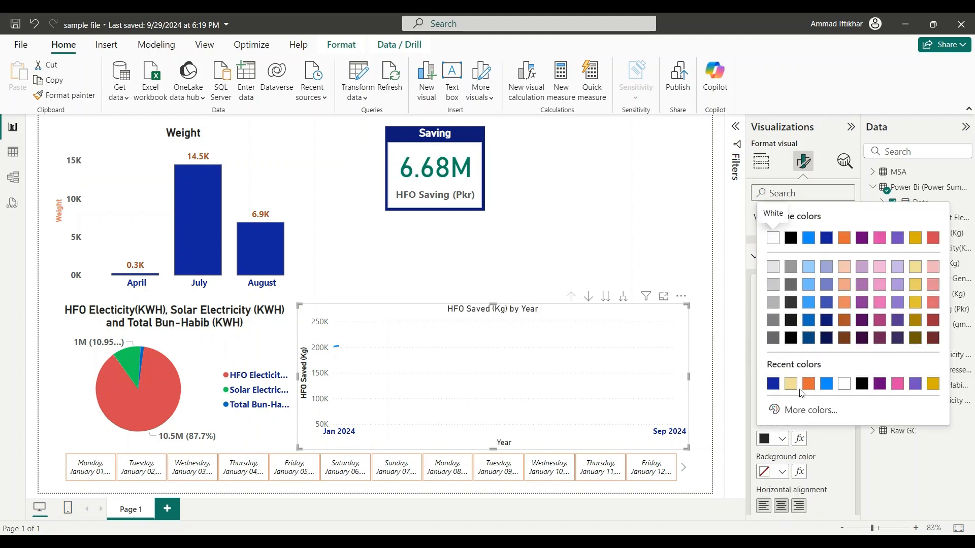
left_click(810, 388)
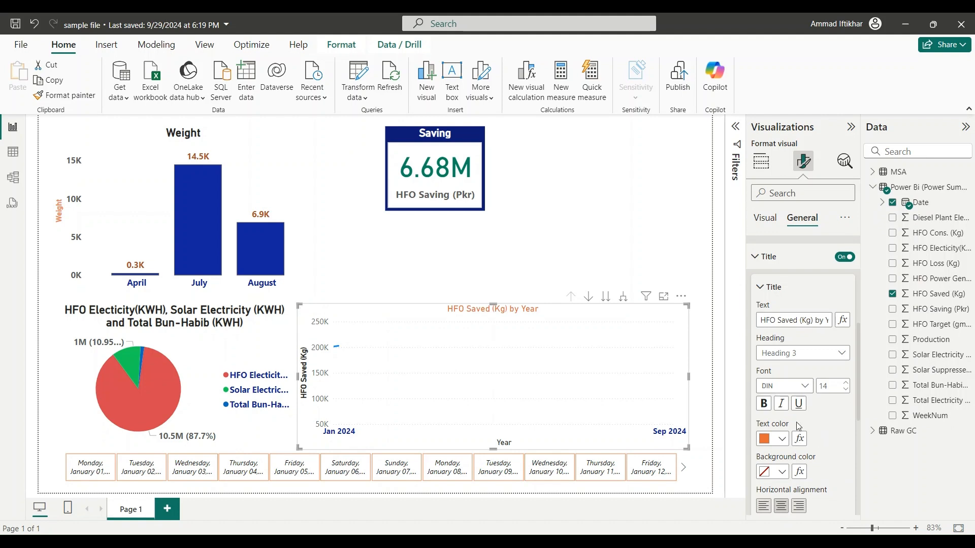
left_click(763, 404)
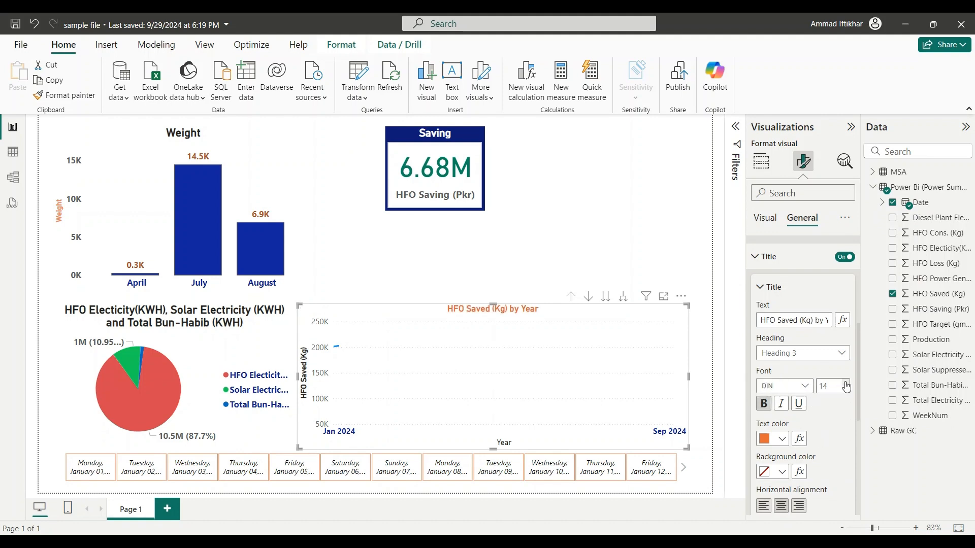
Set the line chart's background color to the light yellow among the recent colors
scroll(827, 412, "down", 8)
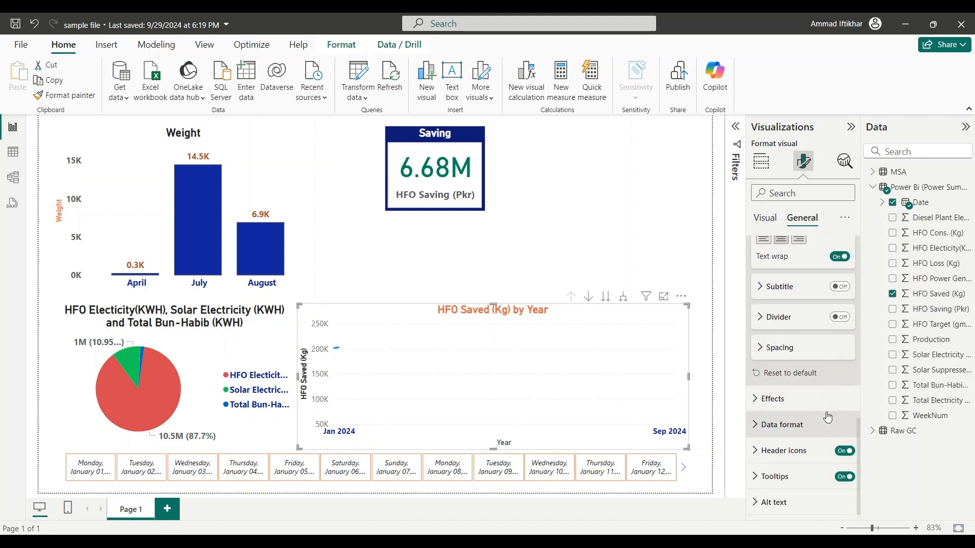
left_click(822, 401)
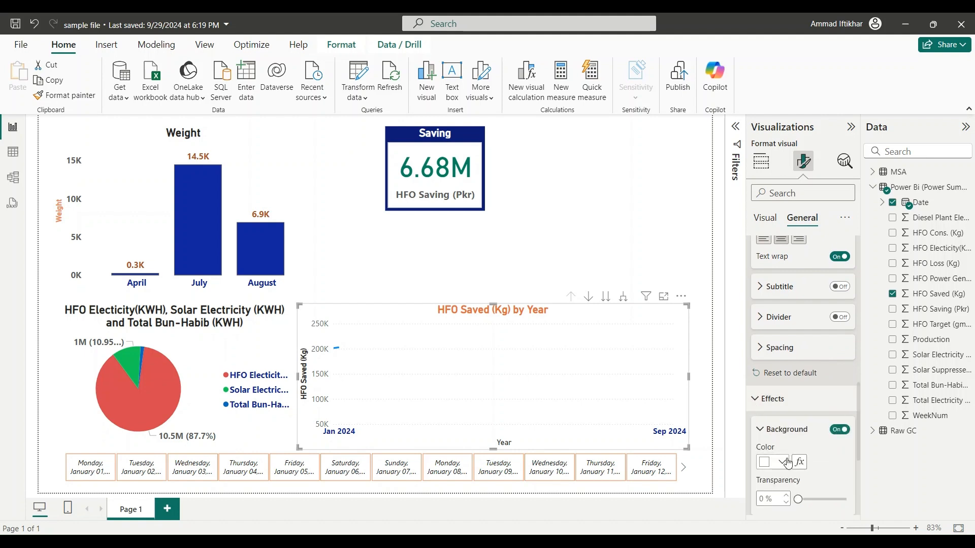
left_click(783, 463)
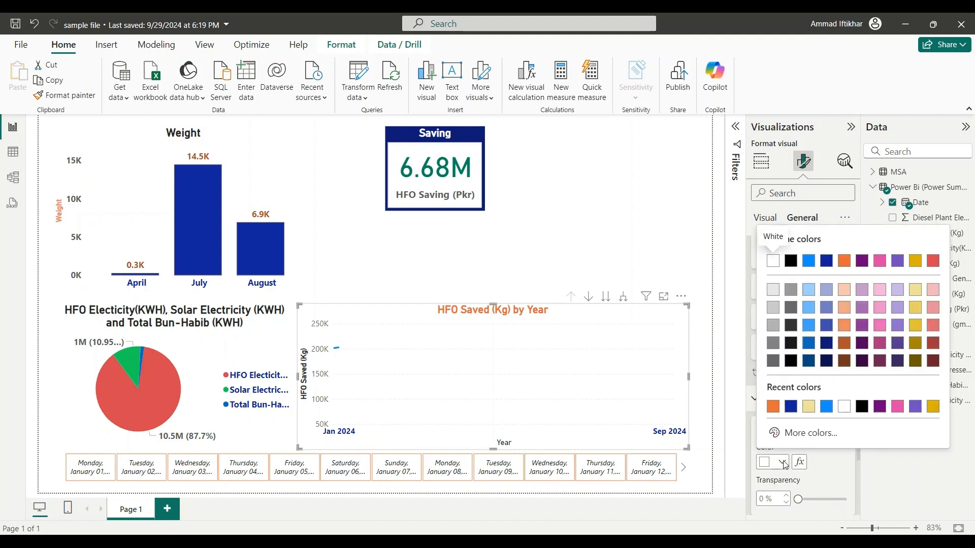
left_click(808, 407)
scroll(789, 381, "down", 4)
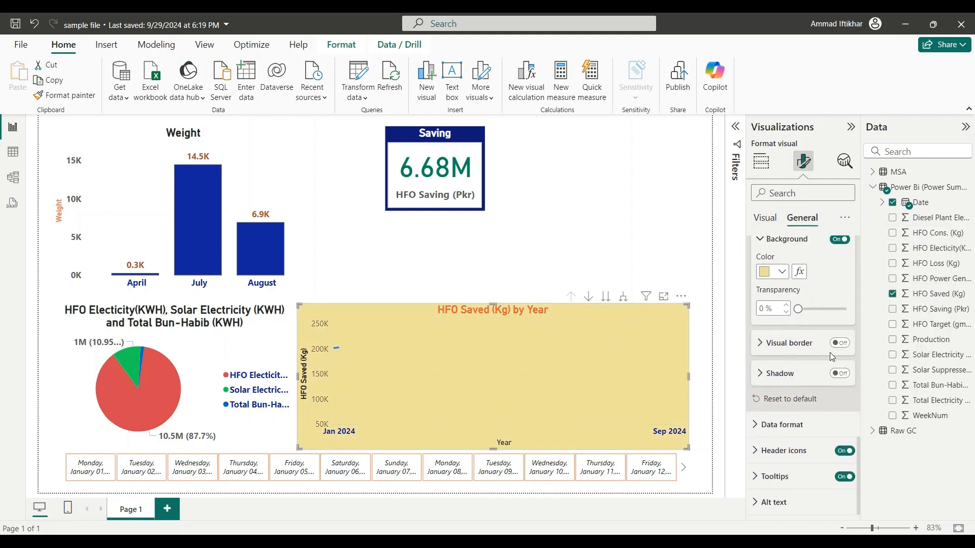
left_click(849, 347)
left_click(849, 347)
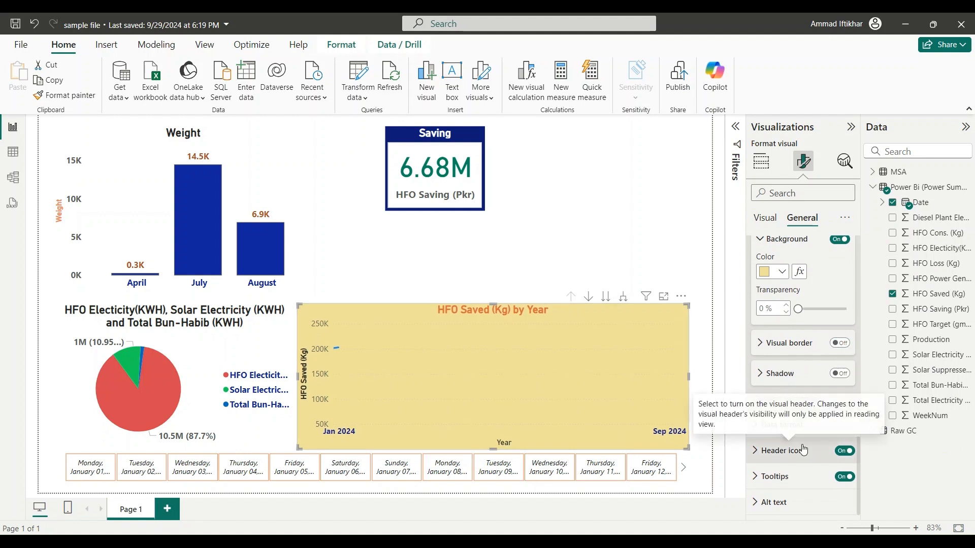
Remove the Year level from the Date hierarchy on the line chart's X-axis
scroll(784, 479, "up", 10)
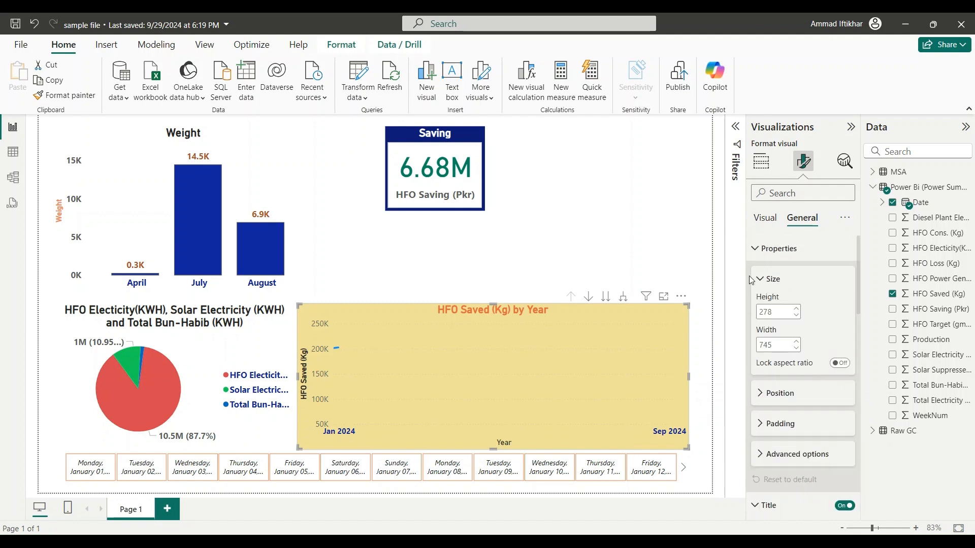
left_click(756, 250)
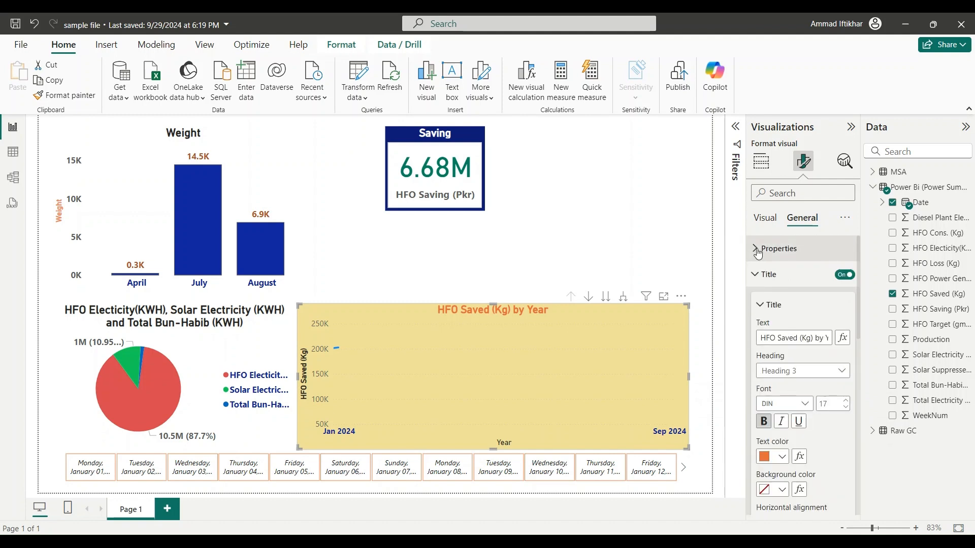
left_click(756, 276)
left_click(759, 304)
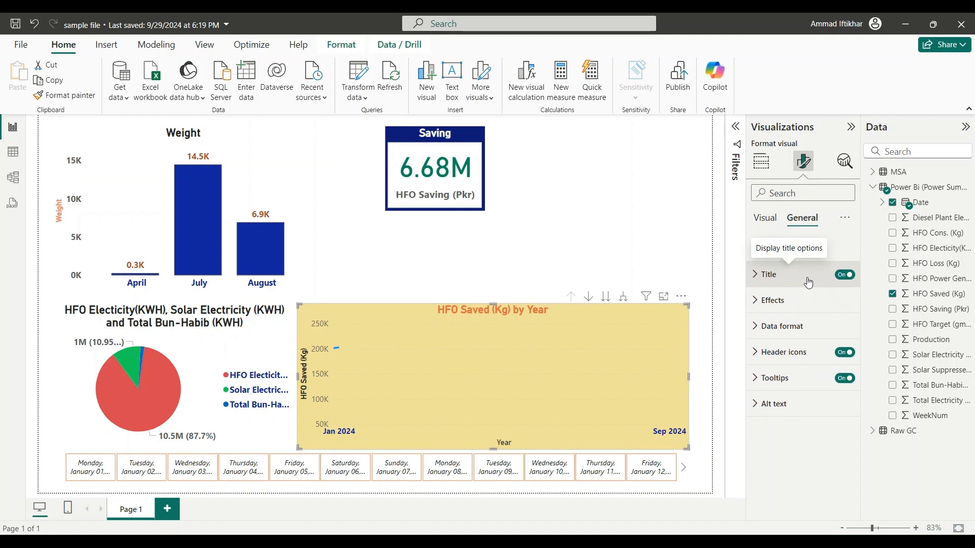
left_click(759, 164)
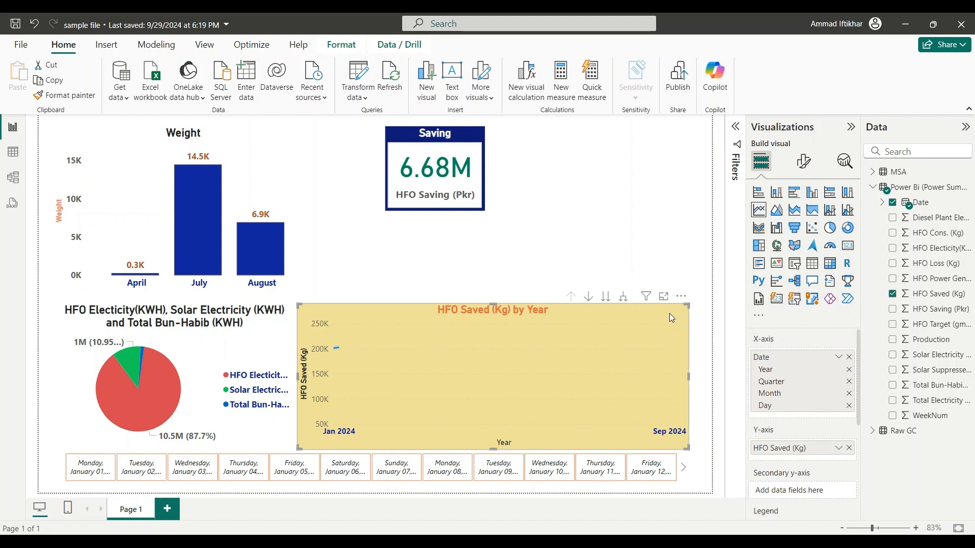
left_click(839, 358)
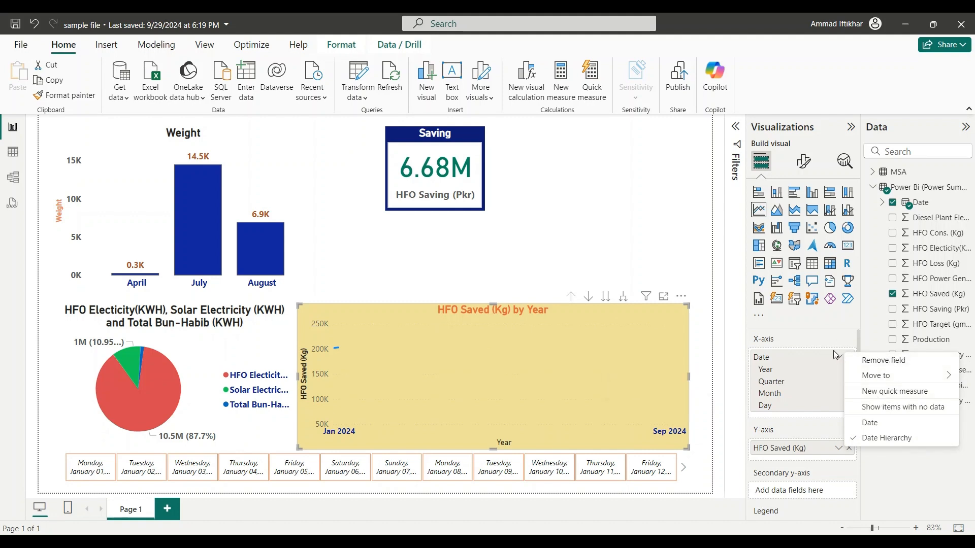
left_click(837, 358)
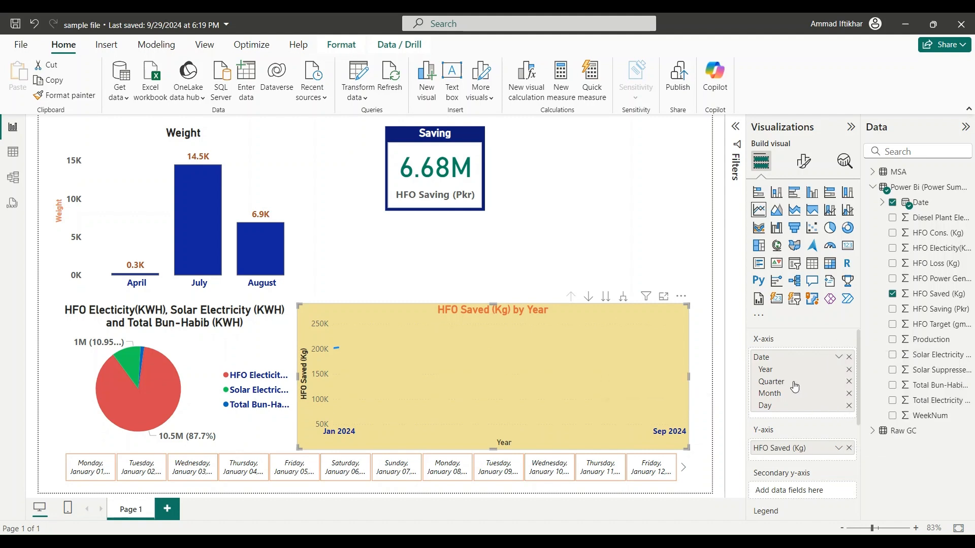
left_click(852, 374)
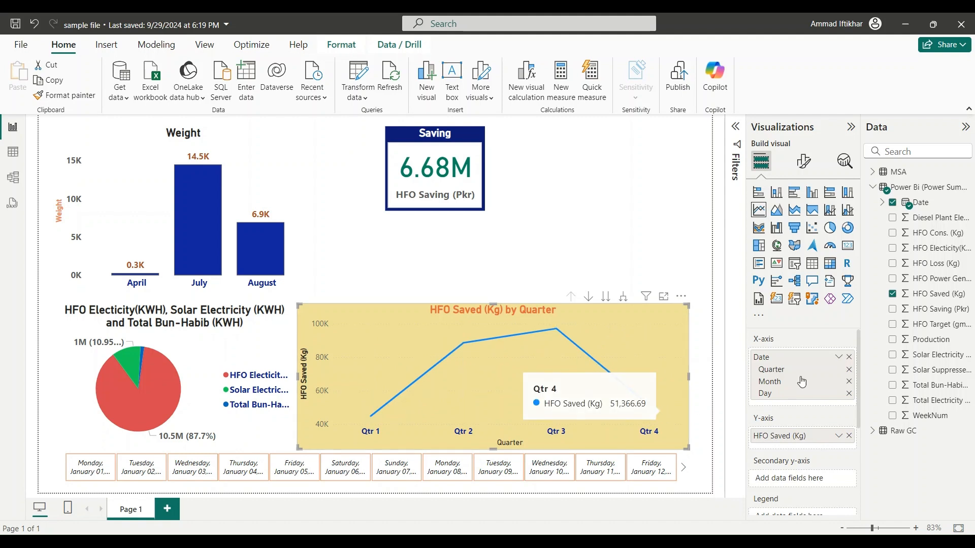
Examine the line chart's X-axis formatting options and its field assignments
left_click(801, 162)
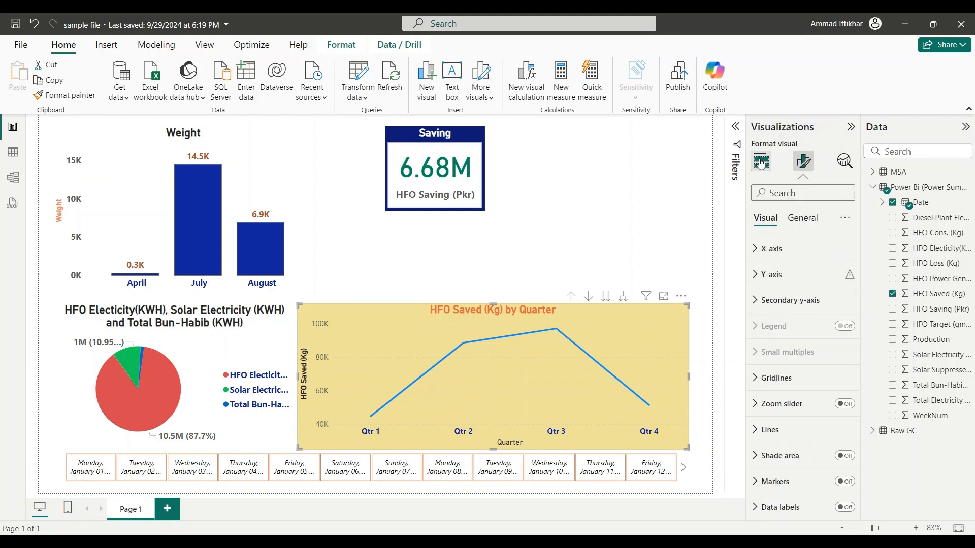
left_click(752, 251)
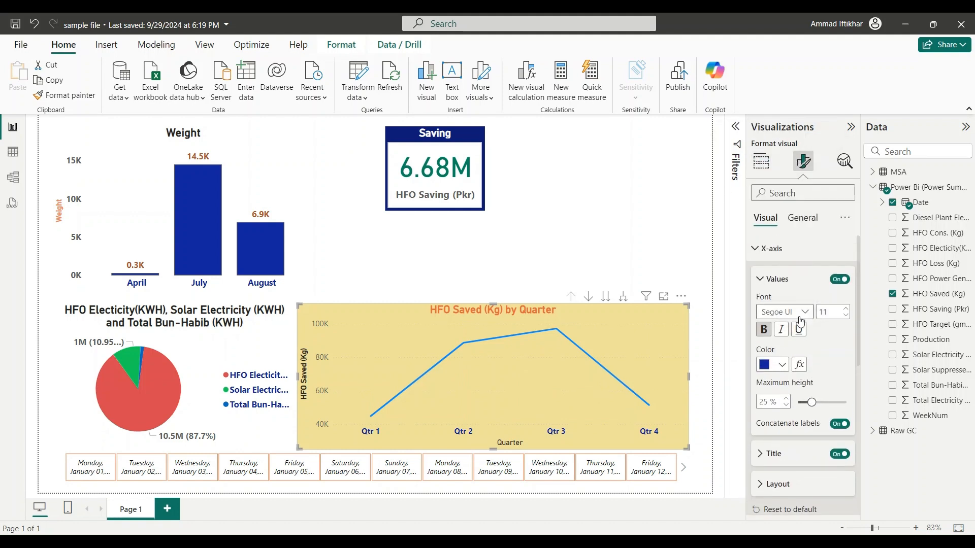
scroll(787, 302, "down", 3)
scroll(789, 305, "up", 3)
left_click(761, 251)
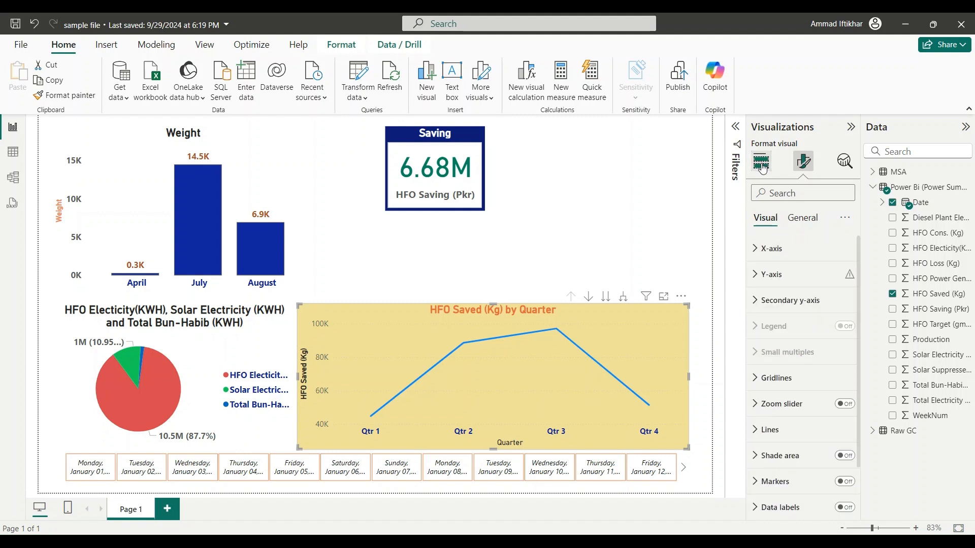
left_click(762, 168)
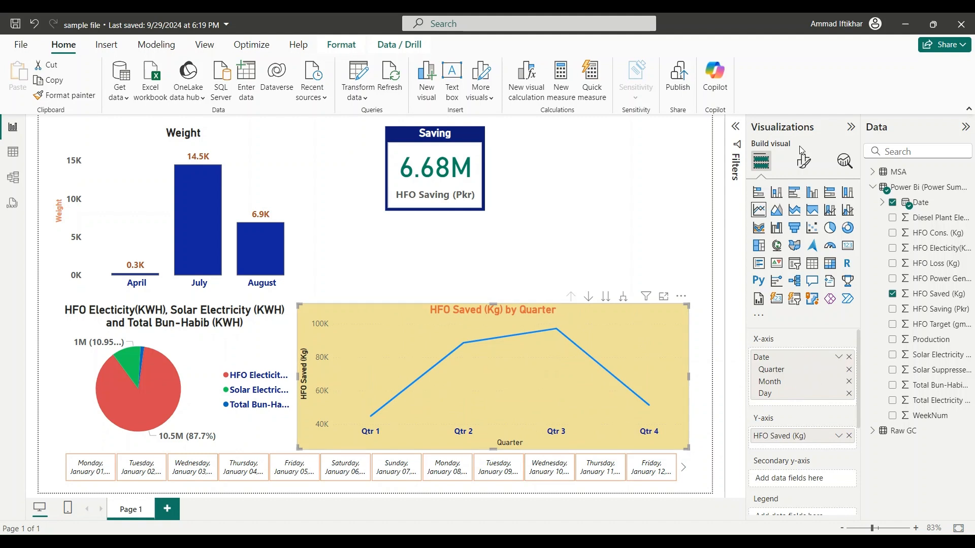
left_click(809, 168)
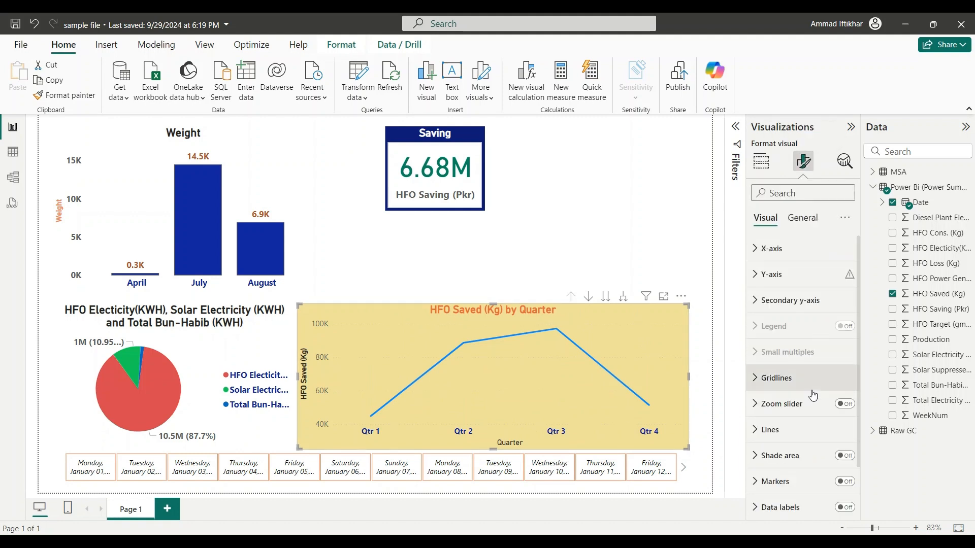
left_click(764, 167)
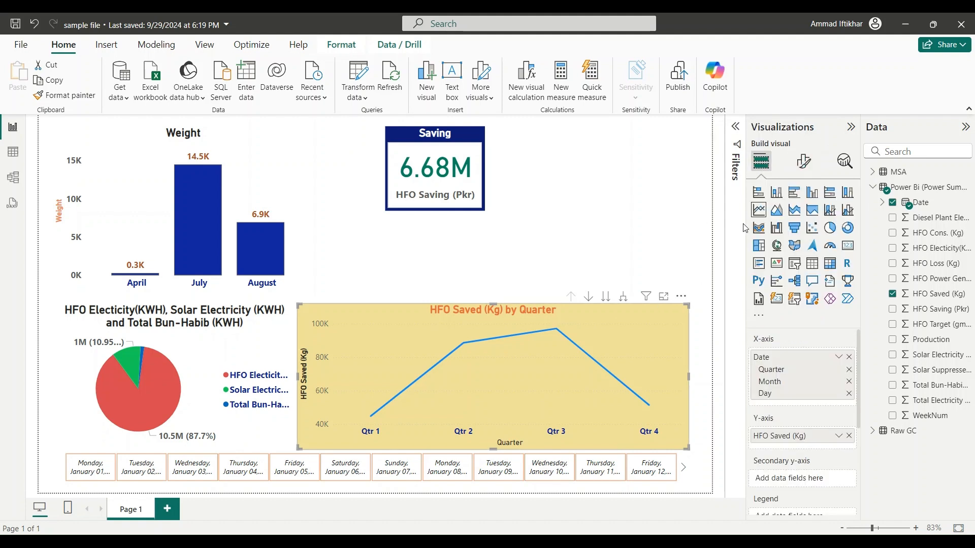